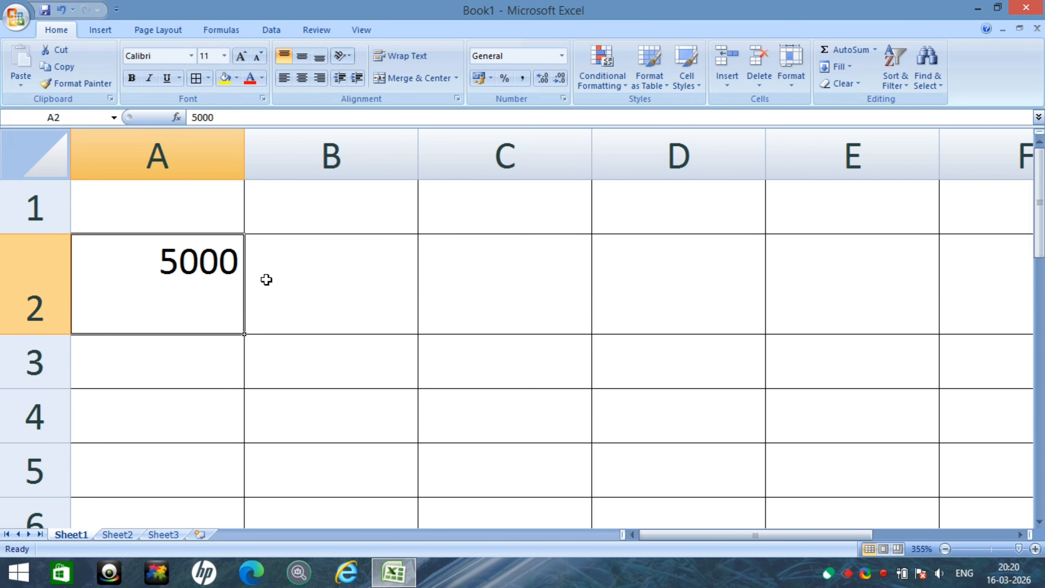
Step: Open the Format Cells dialog for cell A2 and again for cell C2, closing it each time without changes
{"action": "key", "text": "ctrl+1"}
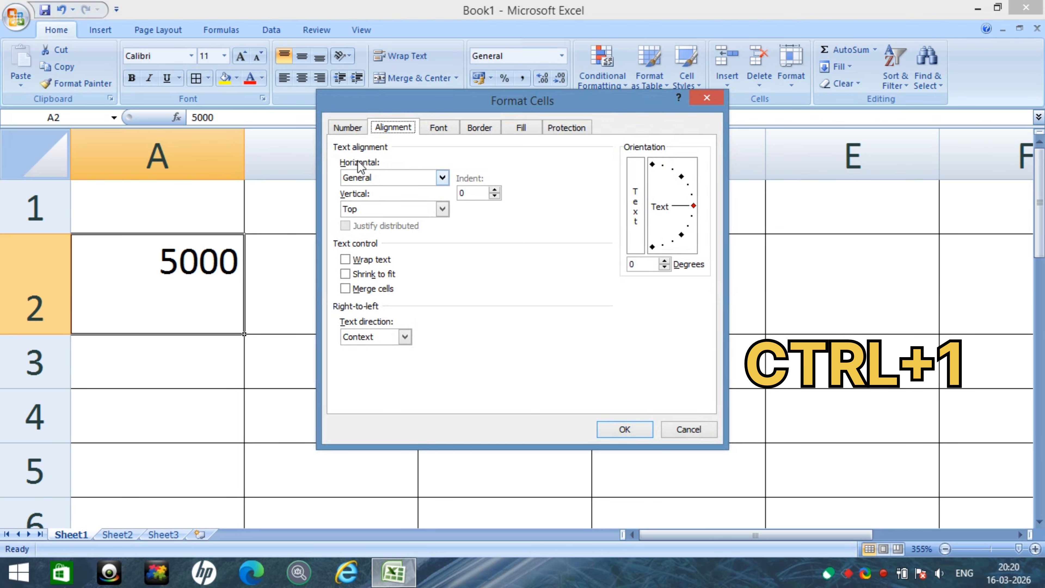
{"action": "left_click_drag", "start_coordinate": [448, 107], "coordinate": [498, 200]}
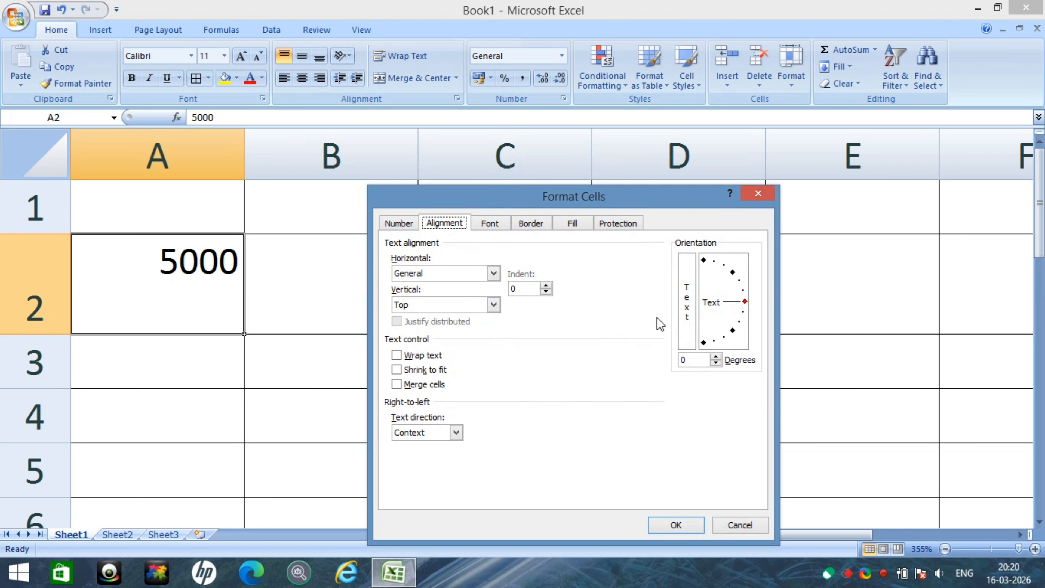
{"action": "left_click", "coordinate": [756, 194]}
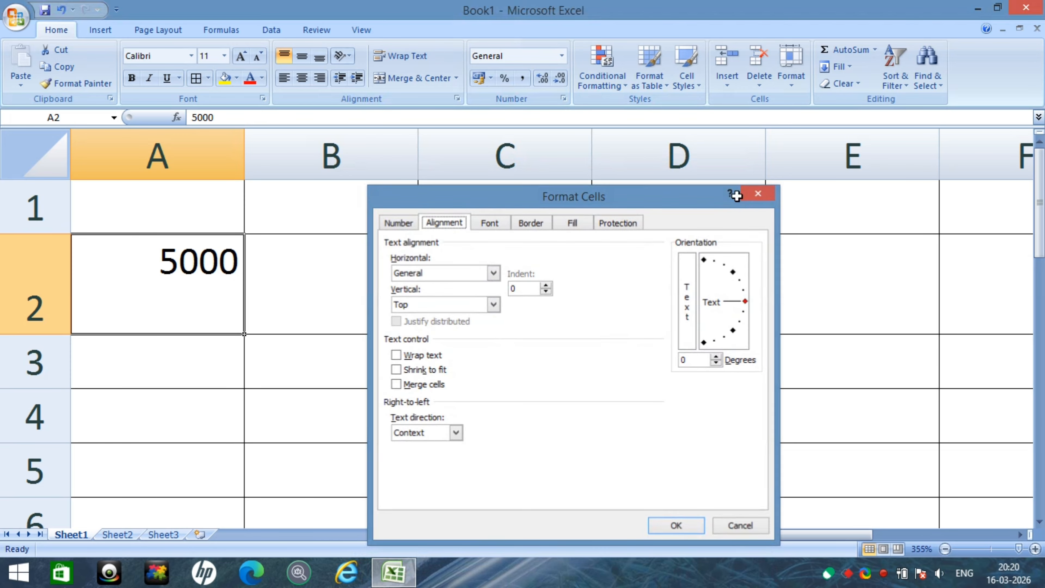
{"action": "left_click", "coordinate": [563, 285]}
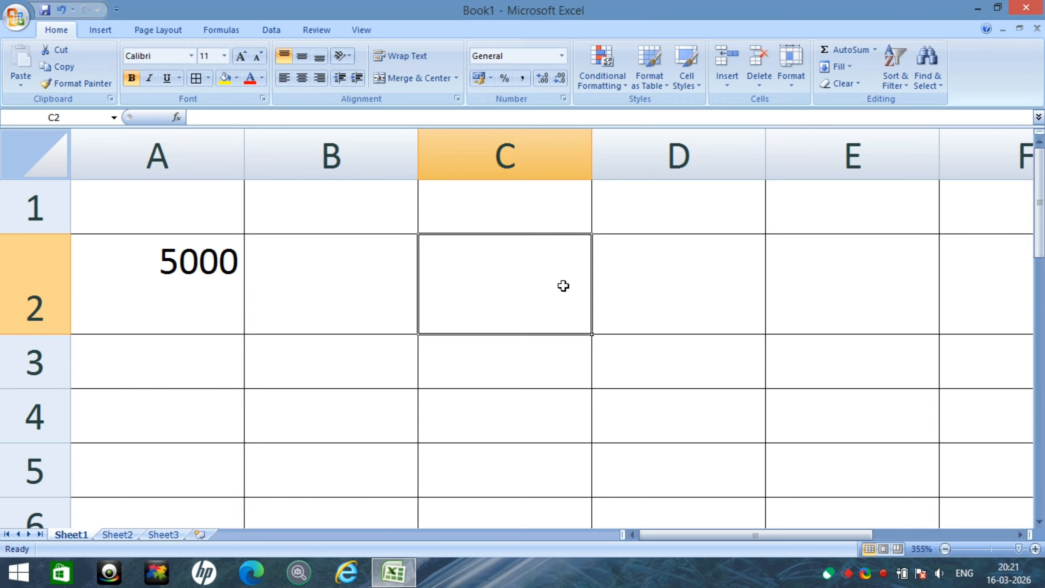
{"action": "key", "text": "ctrl+1"}
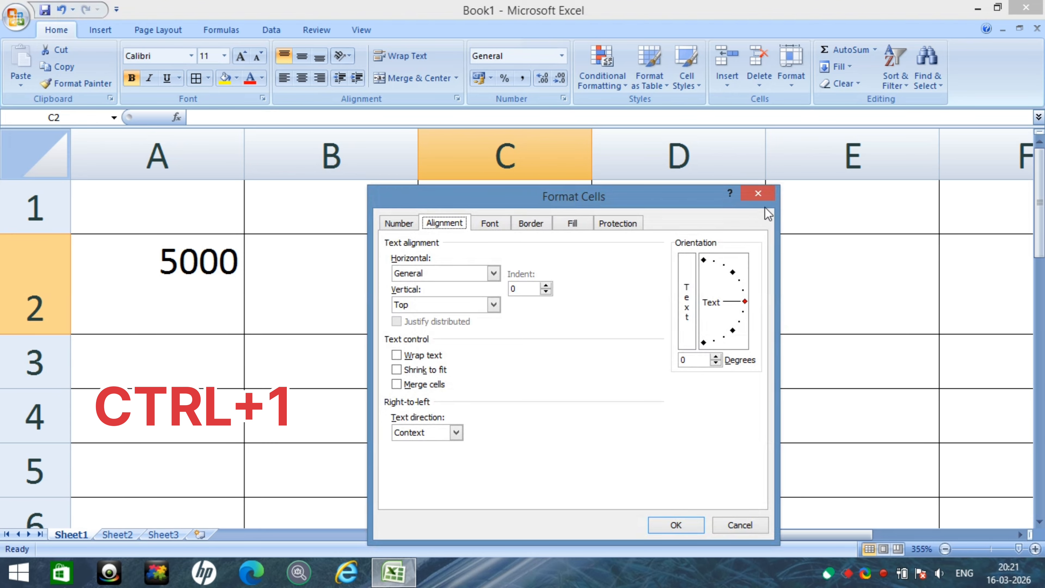
{"action": "left_click", "coordinate": [758, 193]}
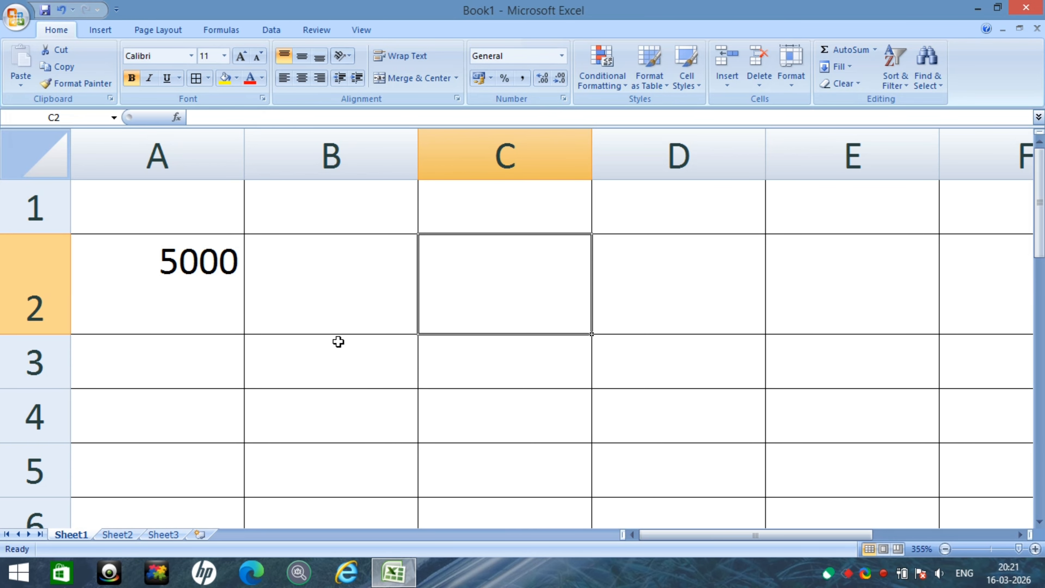
Step: Make the number in cell A2 bold, switching bold off and on again once
{"action": "left_click", "coordinate": [315, 304]}
{"action": "left_click", "coordinate": [170, 281]}
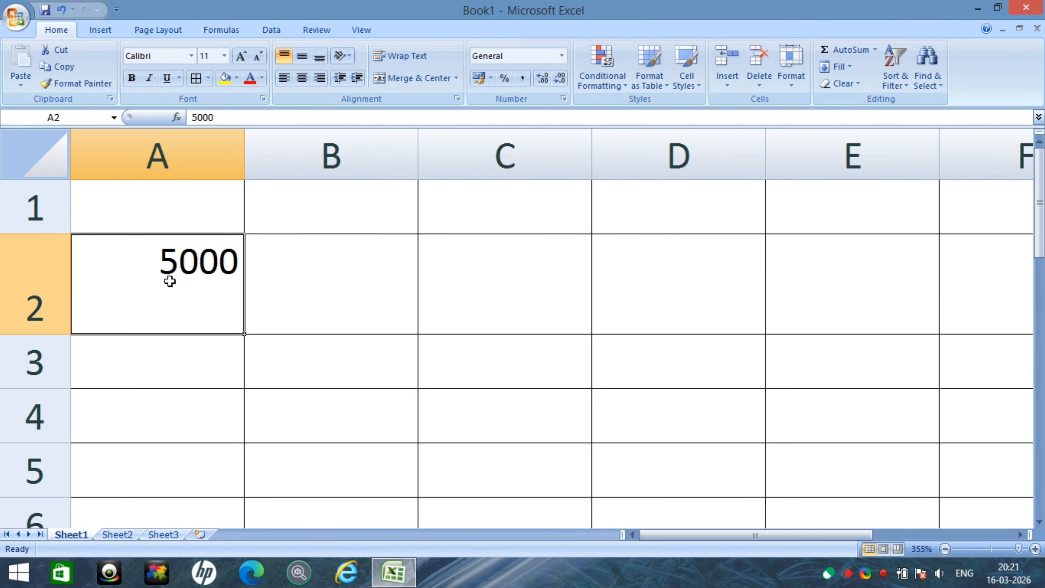
{"action": "key", "text": "Return"}
{"action": "left_click", "coordinate": [170, 281]}
{"action": "key", "text": "ctrl+2"}
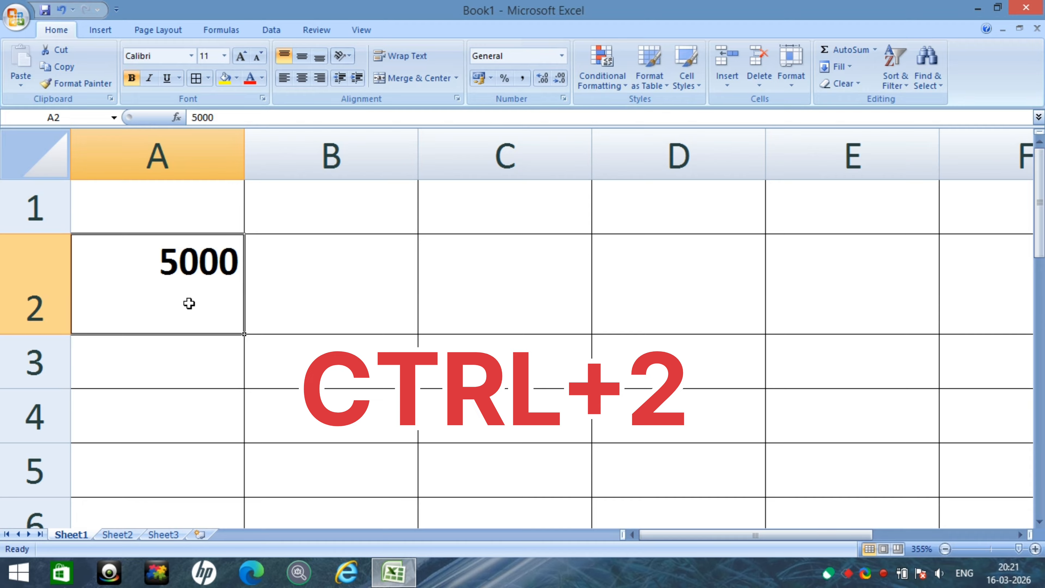
{"action": "key", "text": "ctrl+2"}
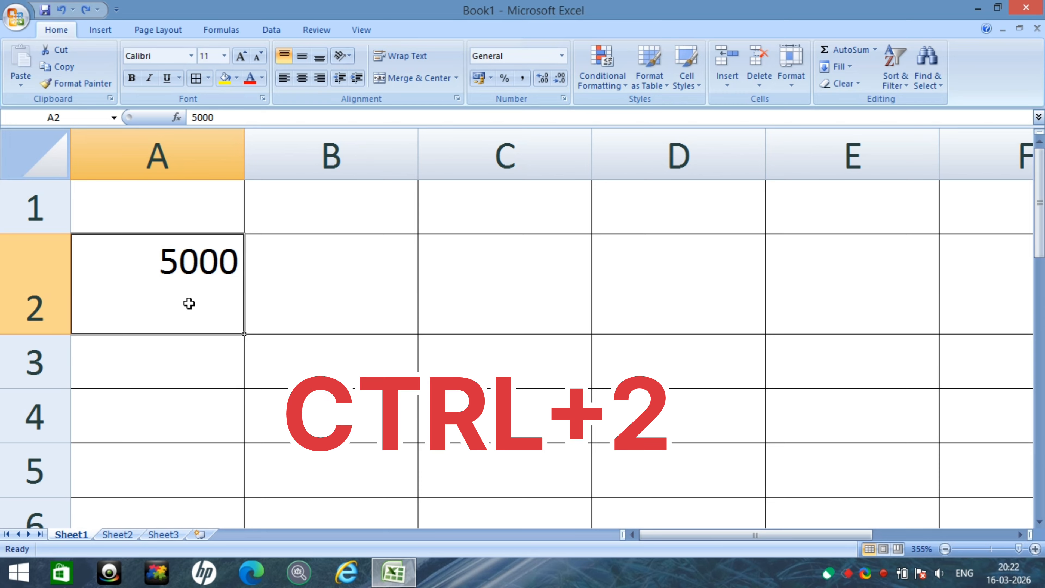
{"action": "key", "text": "ctrl+2"}
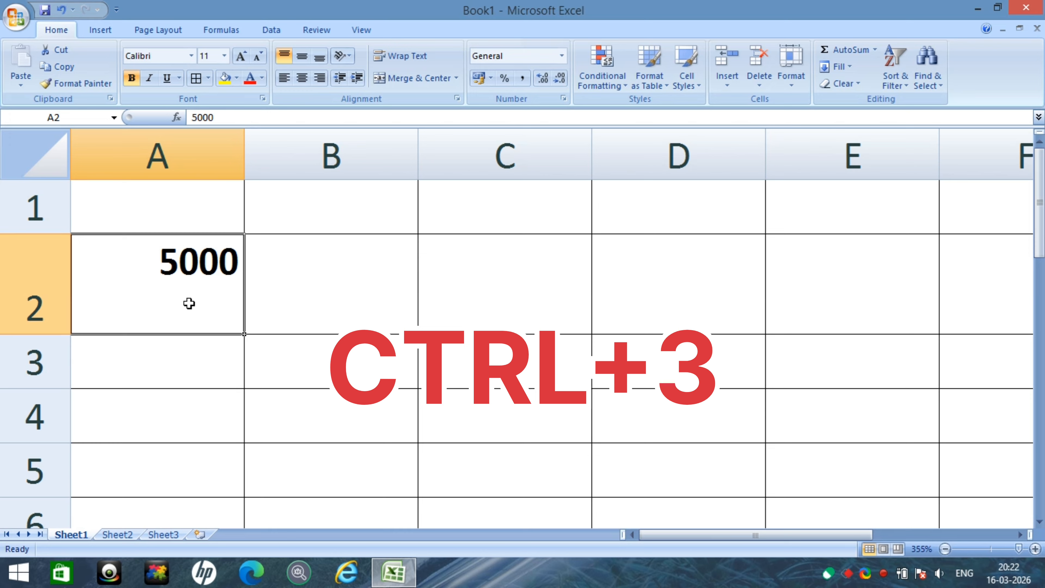
Step: Toggle italic on and off three times for the number in cell A2, leaving it non-italic
{"action": "key", "text": "ctrl+3"}
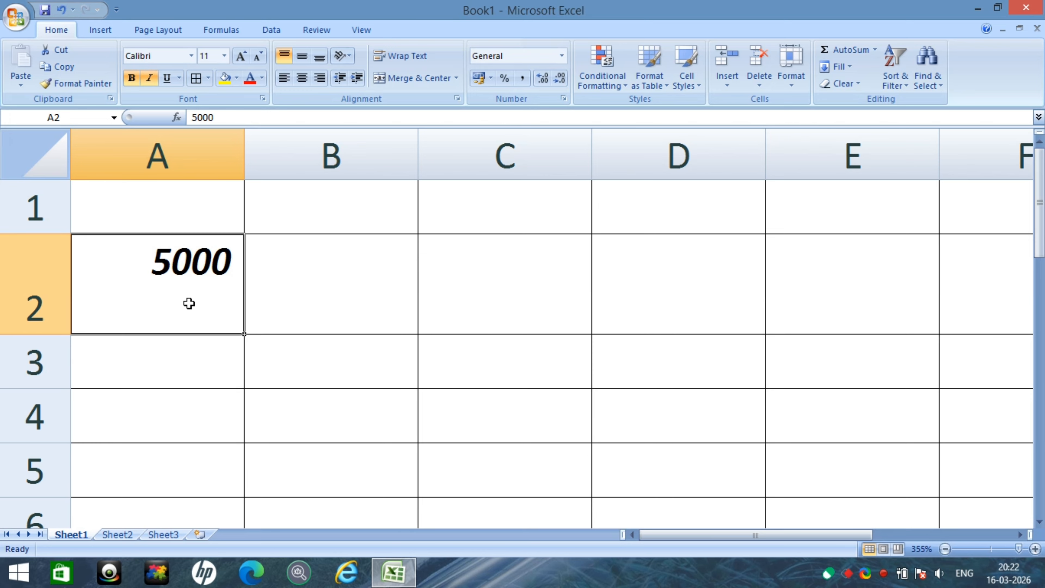
{"action": "key", "text": "ctrl+3"}
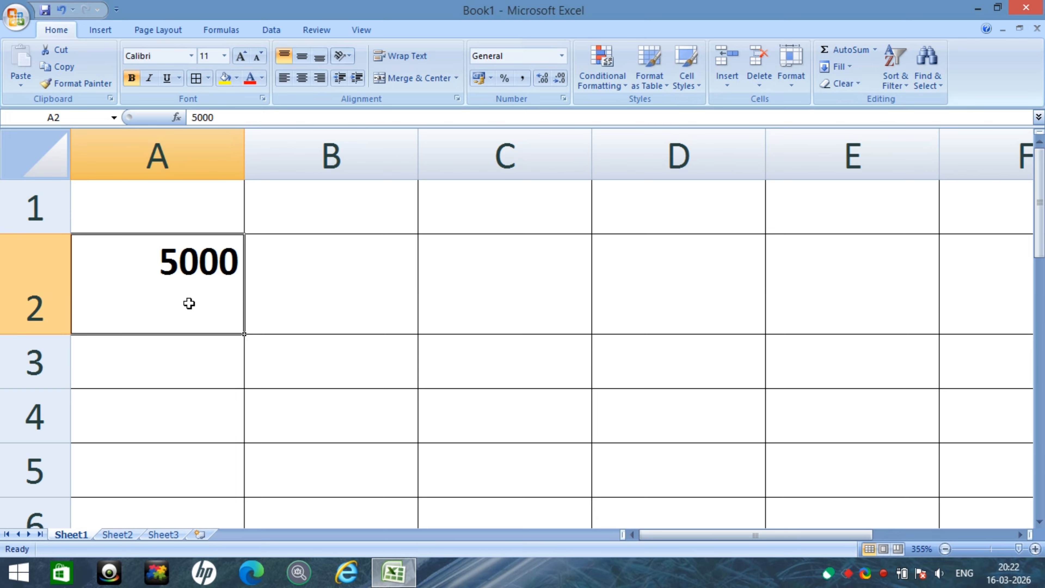
{"action": "key", "text": "ctrl+3"}
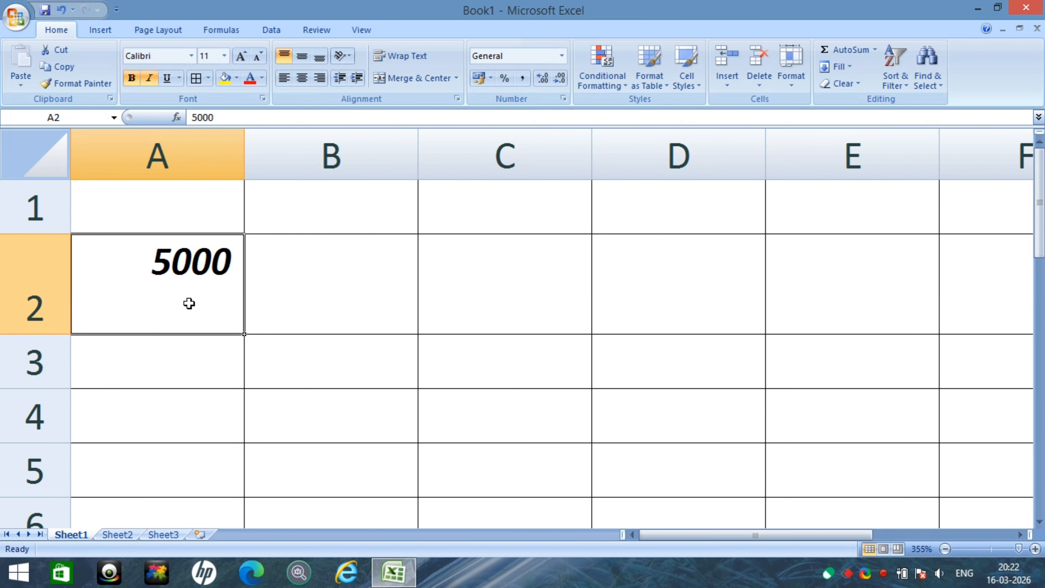
{"action": "key", "text": "ctrl+3"}
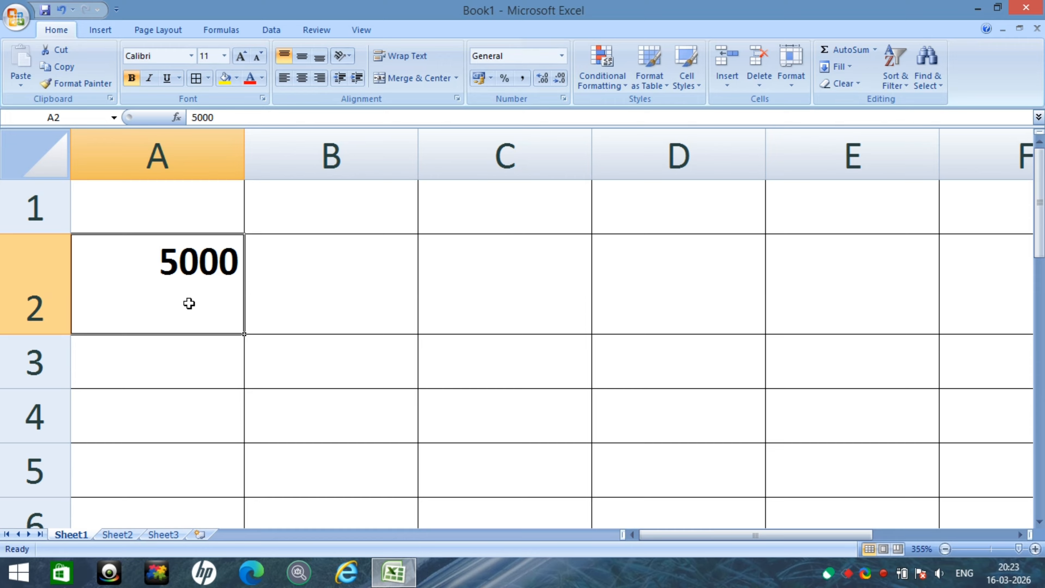
{"action": "key", "text": "ctrl+3"}
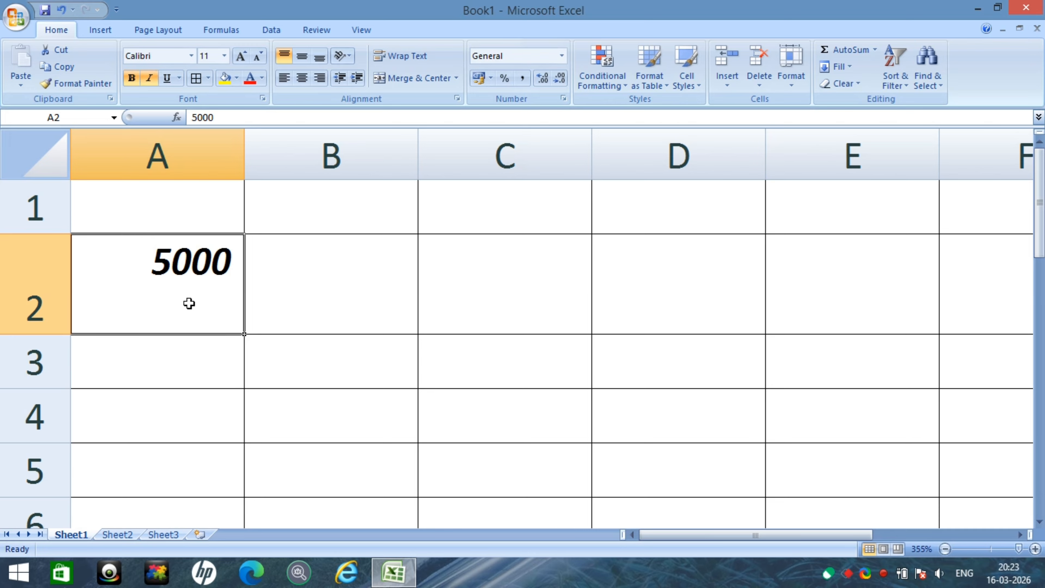
{"action": "key", "text": "ctrl+3"}
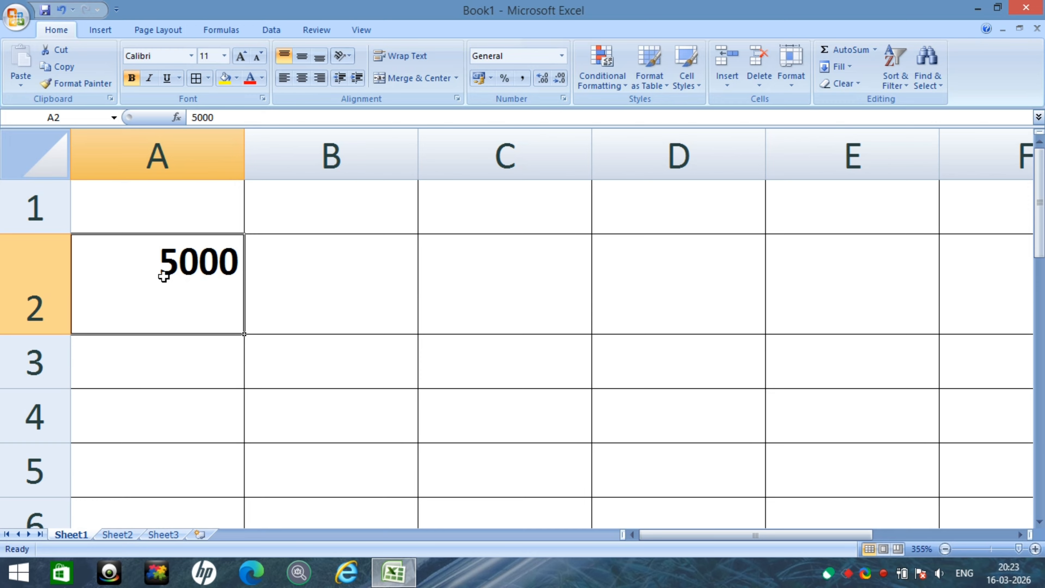
Step: Apply and remove the underline on the number in cell A2 three times, leaving it without underline
{"action": "key", "text": "ctrl+4"}
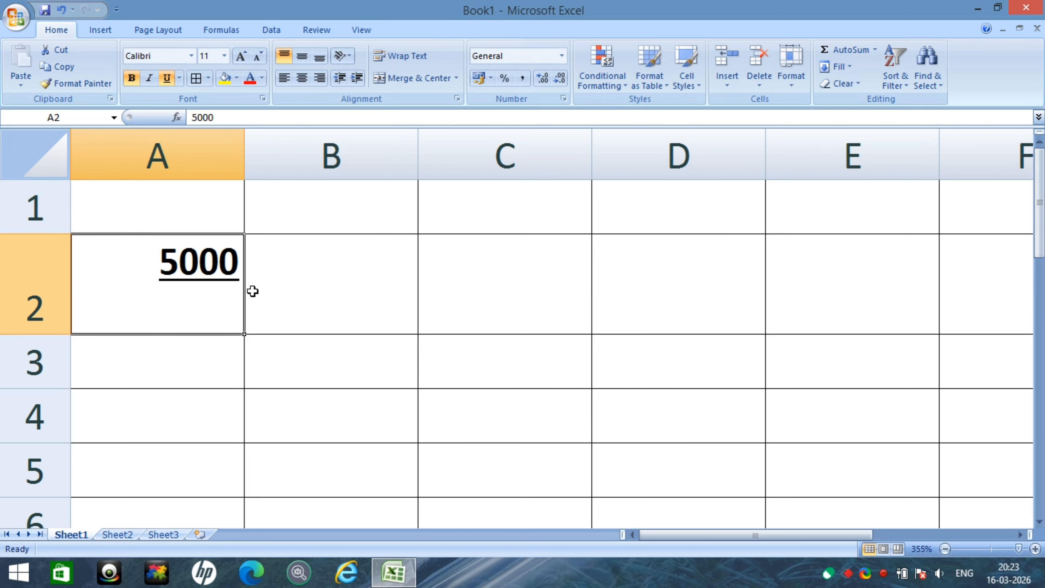
{"action": "key", "text": "ctrl+z"}
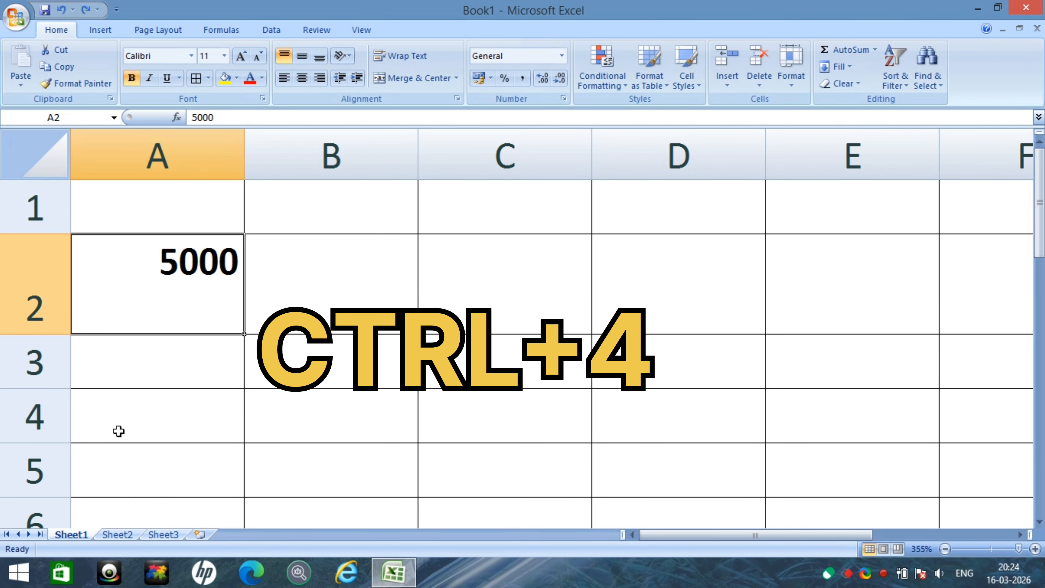
{"action": "key", "text": "ctrl+4"}
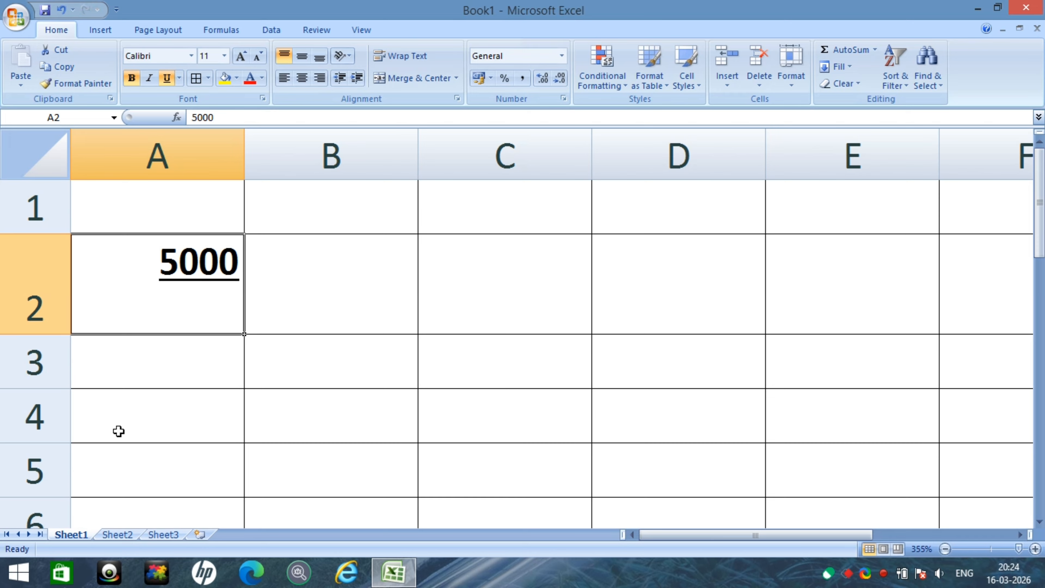
{"action": "key", "text": "ctrl+4"}
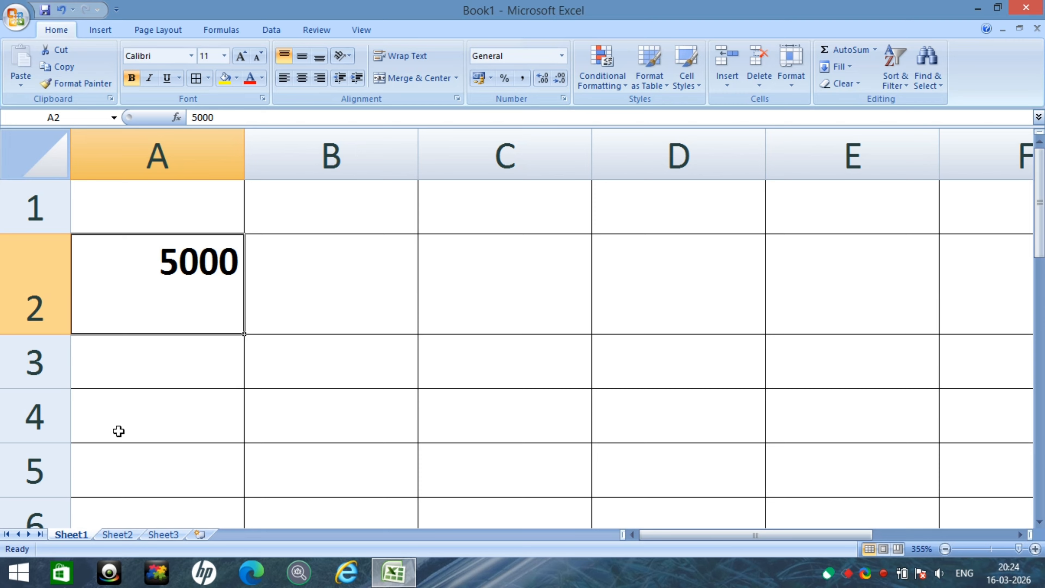
{"action": "key", "text": "ctrl+4"}
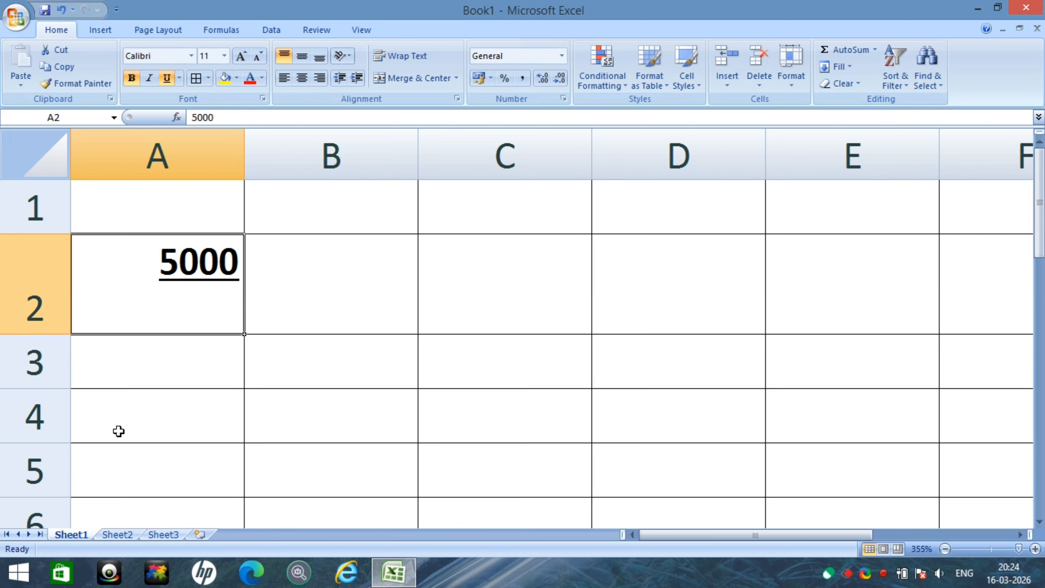
{"action": "key", "text": "ctrl+4"}
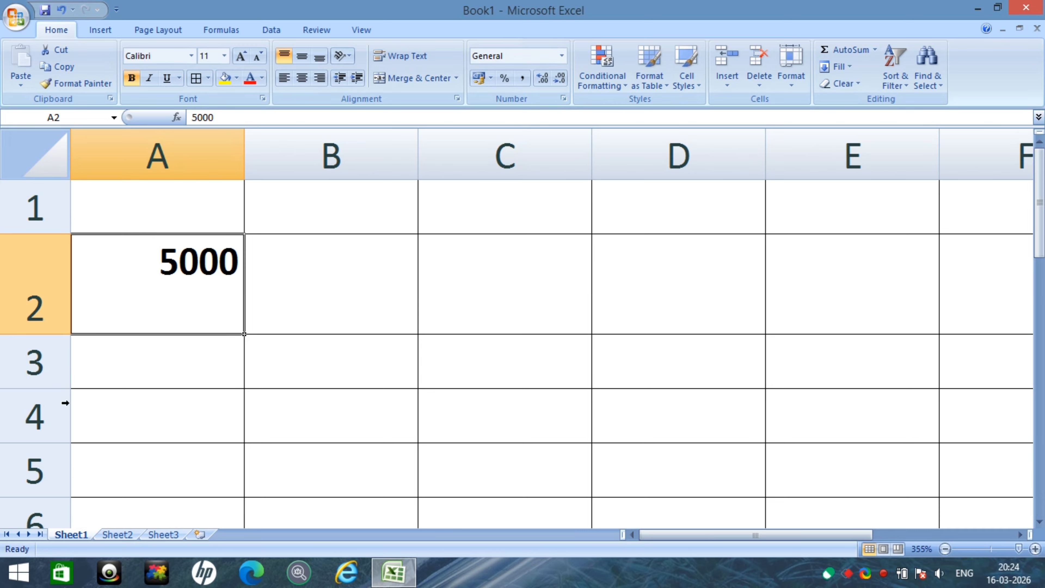
Step: Enter 1 in A1 and 2 in B1, and extend the number series across row 1 to E1
{"action": "left_click", "coordinate": [160, 194]}
{"action": "type", "text": "1"}
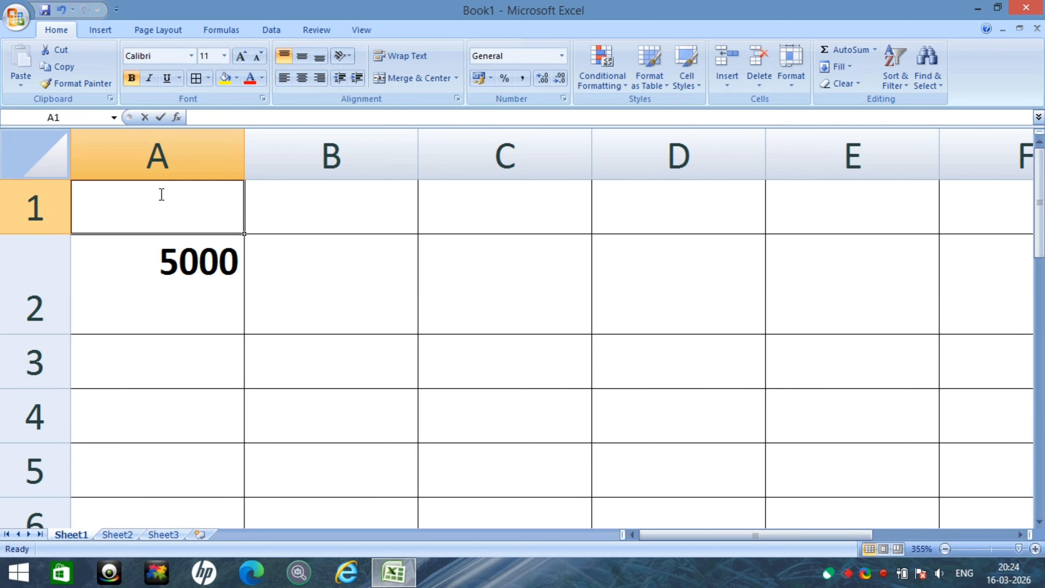
{"action": "key", "text": "Tab"}
{"action": "type", "text": "2"}
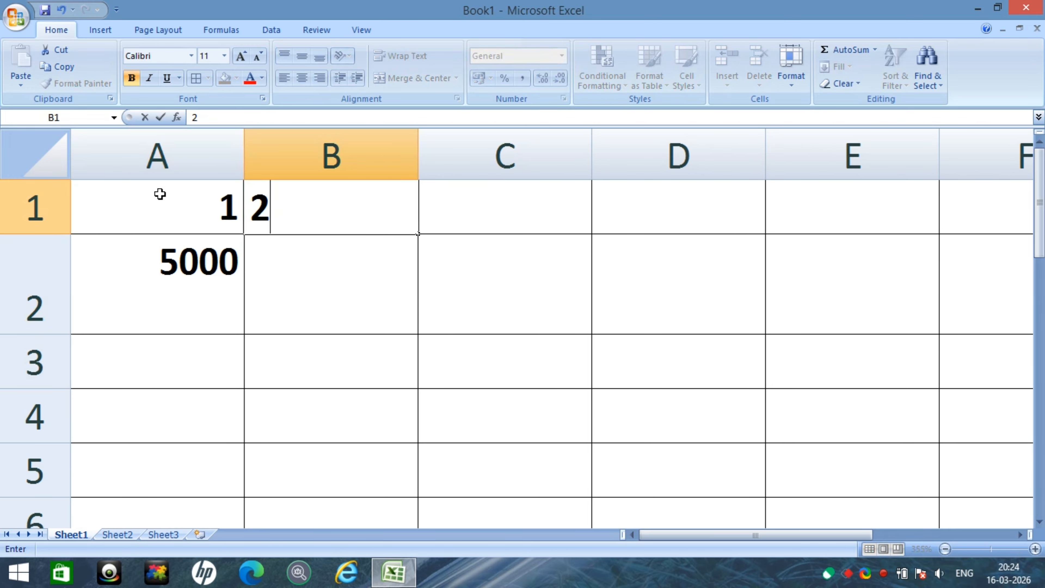
{"action": "left_click", "coordinate": [258, 345]}
{"action": "left_click_drag", "start_coordinate": [195, 212], "coordinate": [321, 213]}
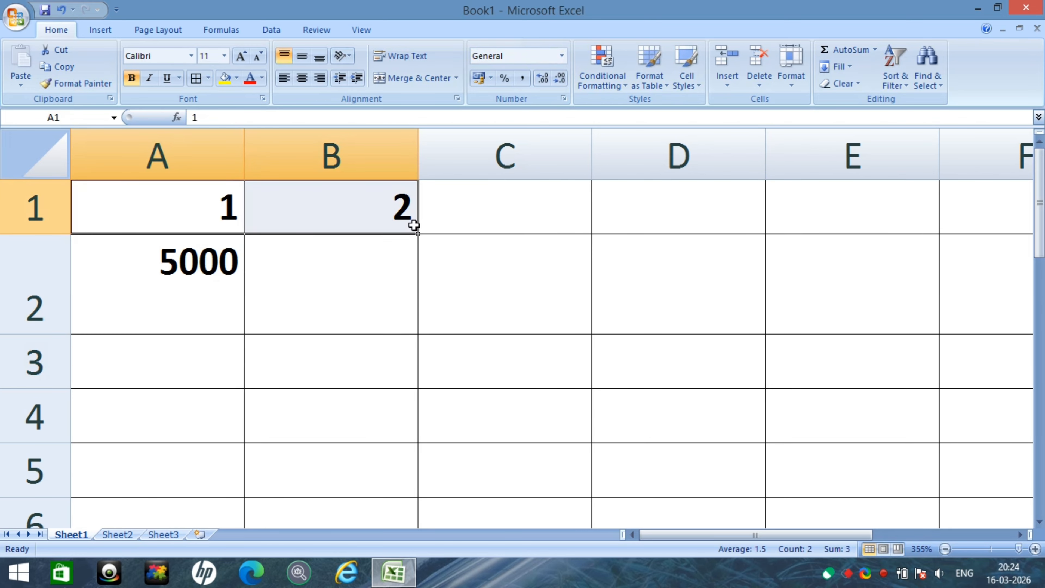
{"action": "left_click_drag", "start_coordinate": [416, 235], "coordinate": [856, 233]}
Step: Replace the value in A2 with 2 and extend the series from A1:A2 down to A5
{"action": "left_click", "coordinate": [189, 271]}
{"action": "type", "text": "2"}
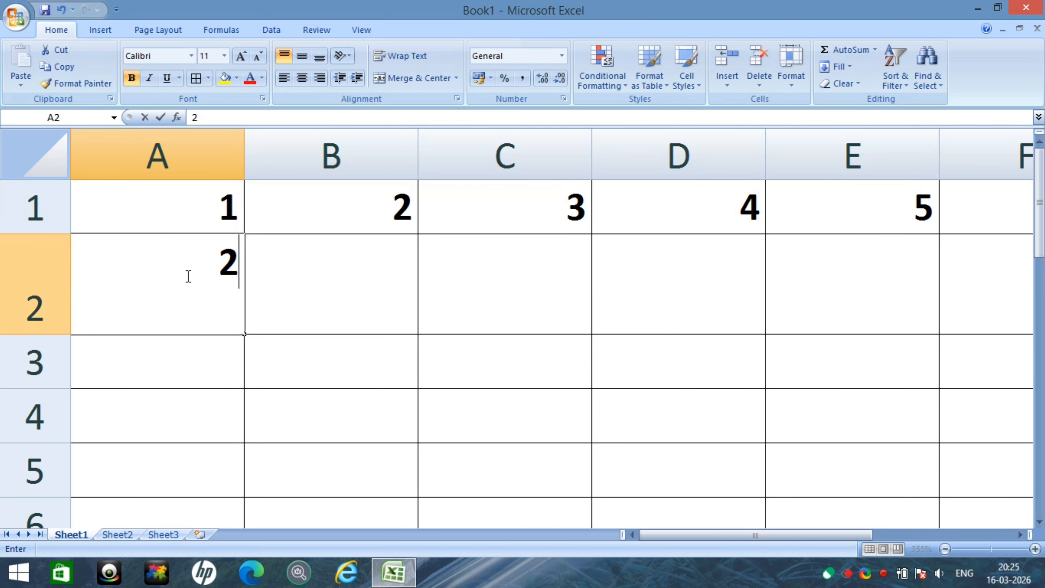
{"action": "key", "text": "Return"}
{"action": "left_click_drag", "start_coordinate": [186, 205], "coordinate": [196, 244]}
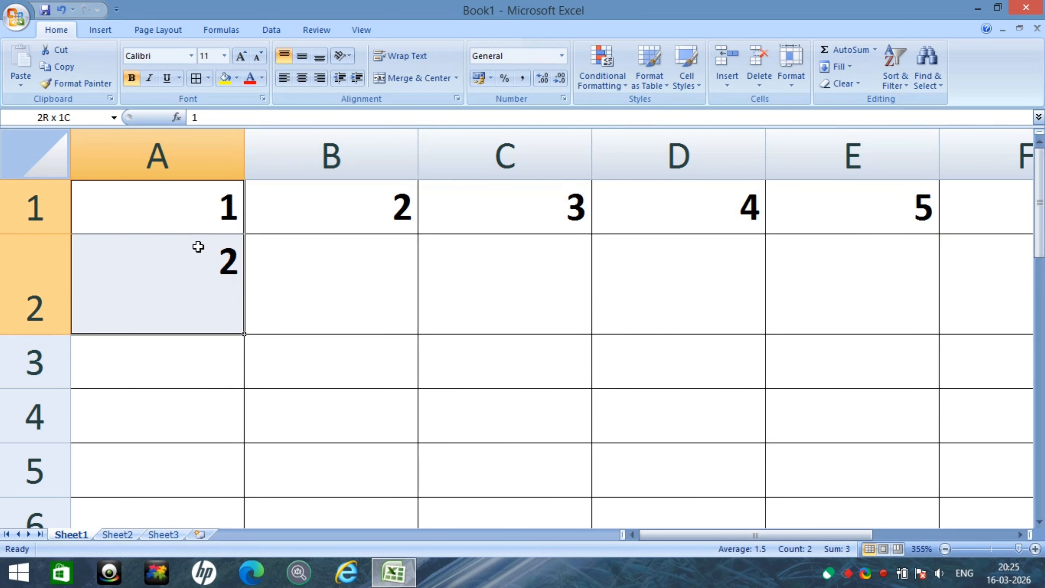
{"action": "left_click_drag", "start_coordinate": [247, 340], "coordinate": [271, 471]}
{"action": "left_click", "coordinate": [218, 306]}
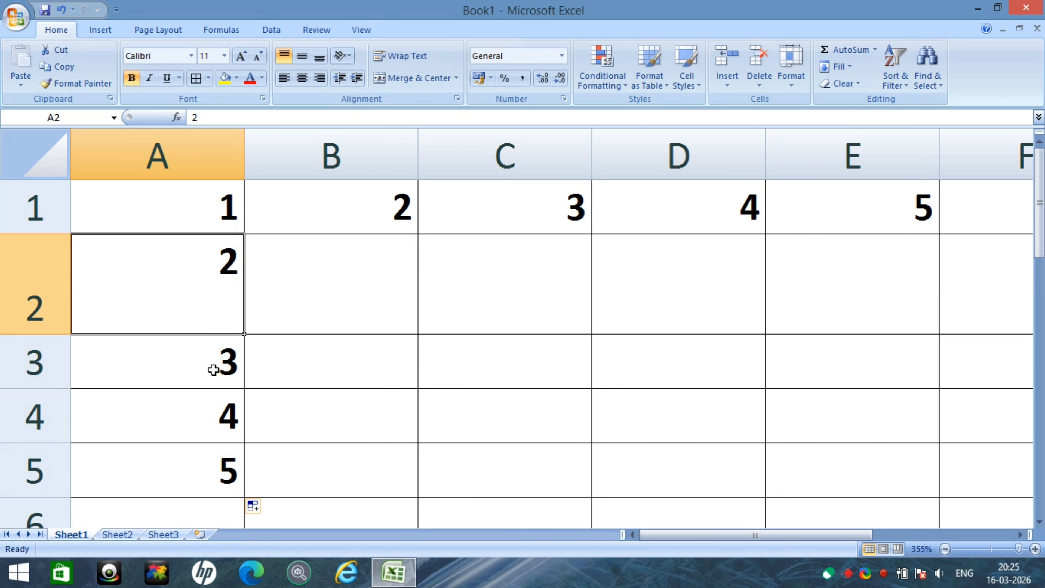
Step: Delete the entire row of cell A3 and undo the deletion
{"action": "left_click", "coordinate": [210, 379]}
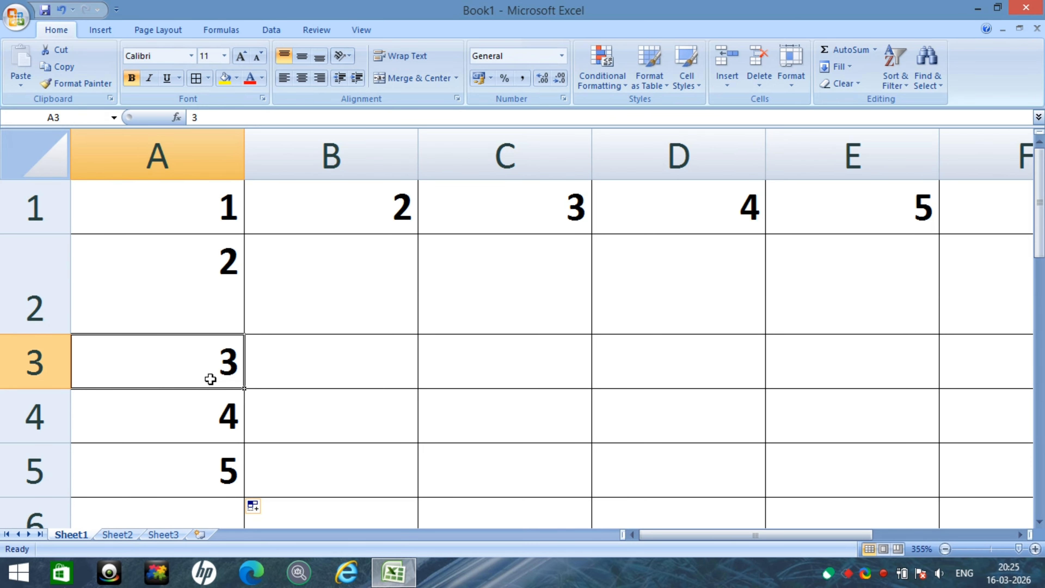
{"action": "key", "text": "ctrl+minus"}
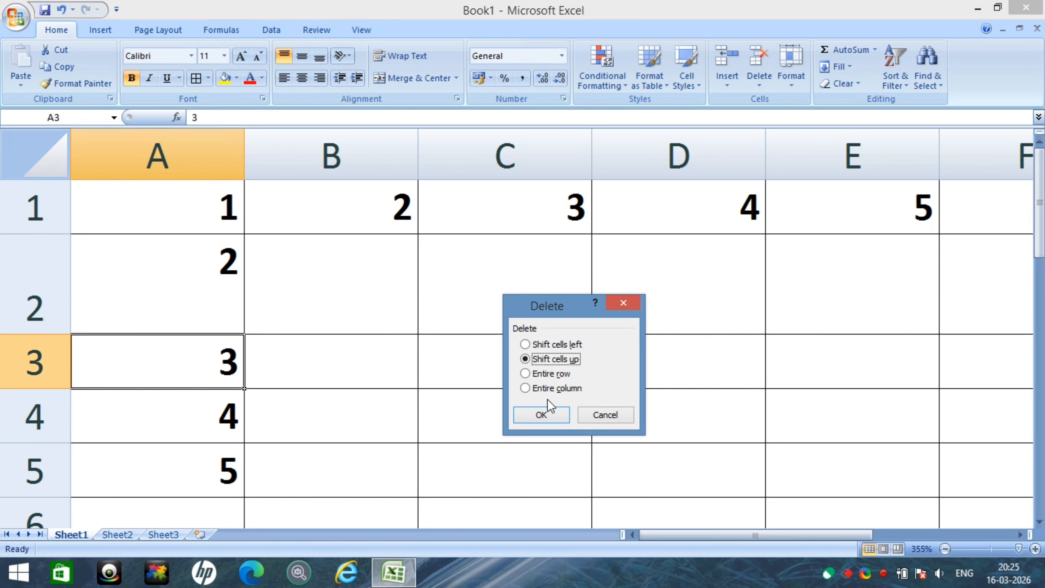
{"action": "left_click", "coordinate": [548, 374]}
{"action": "key", "text": "Return"}
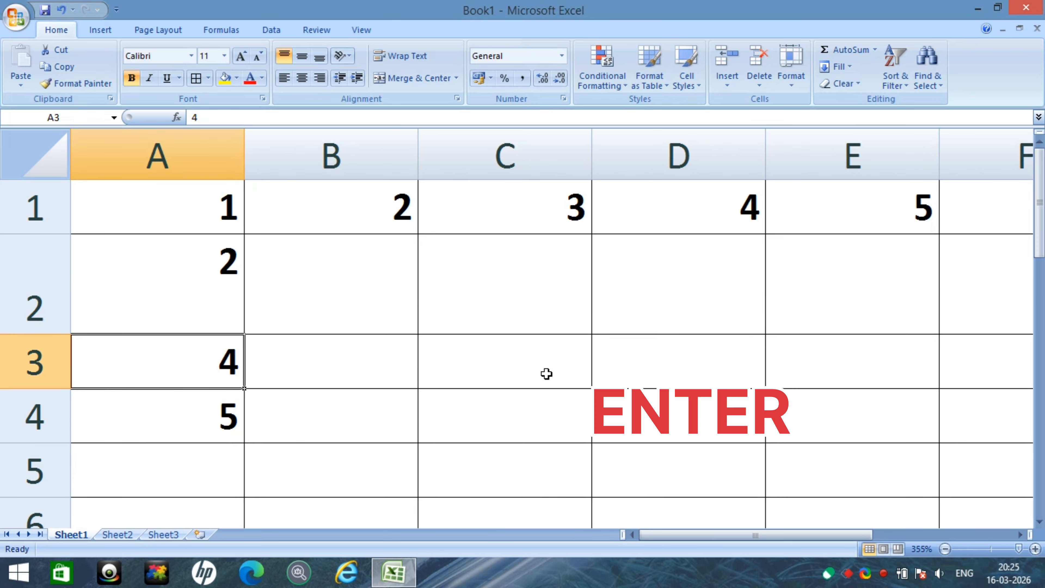
{"action": "key", "text": "ctrl+z"}
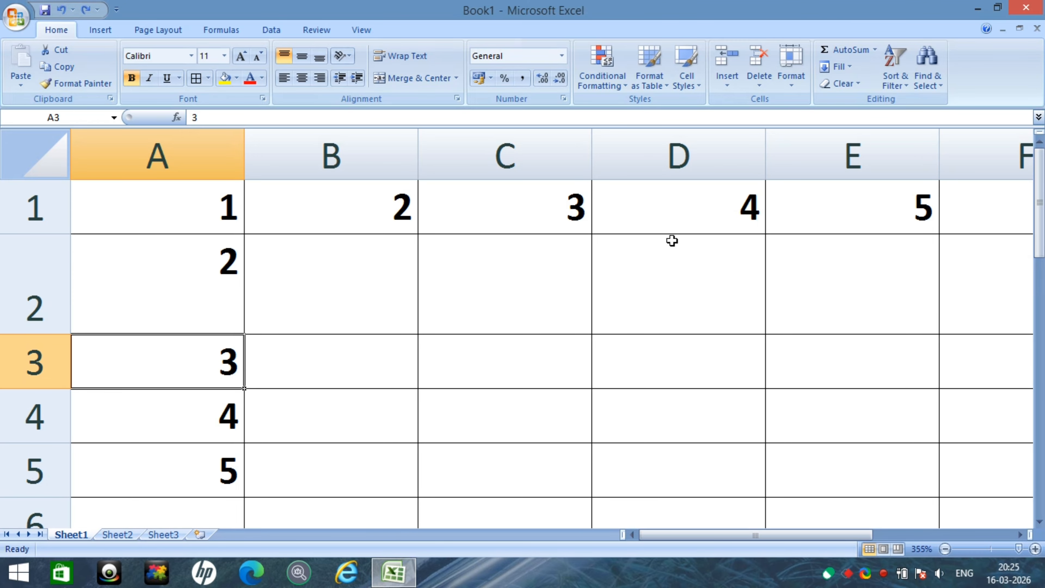
Step: Delete the entire column that contains cell D1
{"action": "left_click", "coordinate": [682, 212]}
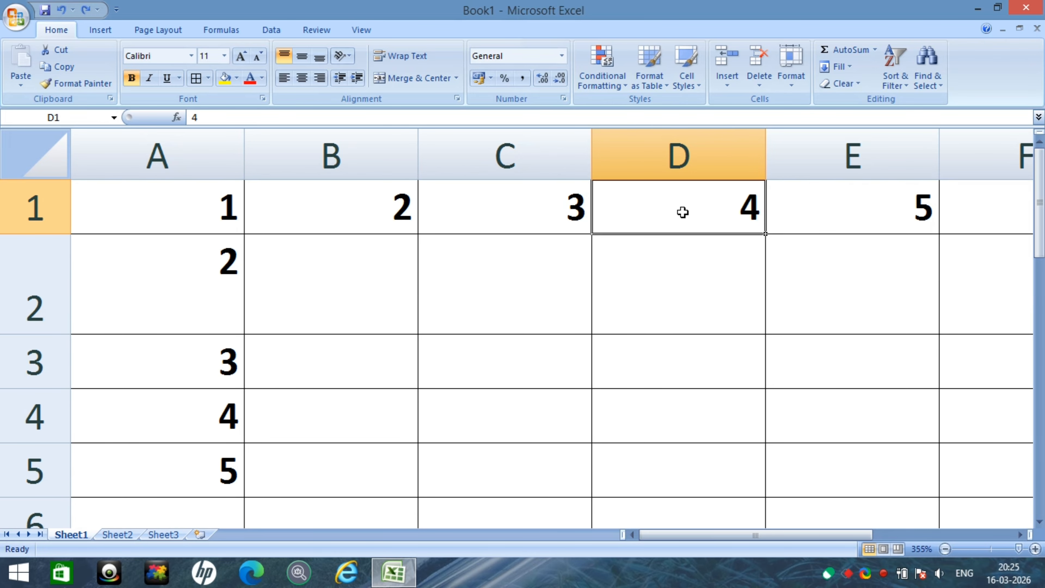
{"action": "key", "text": "ctrl+minus"}
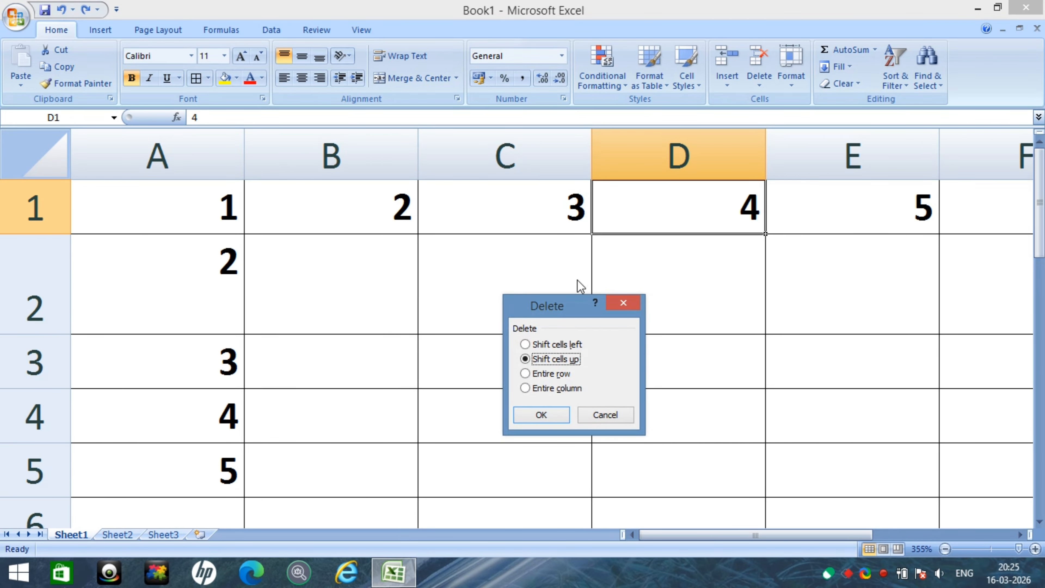
{"action": "left_click", "coordinate": [549, 387]}
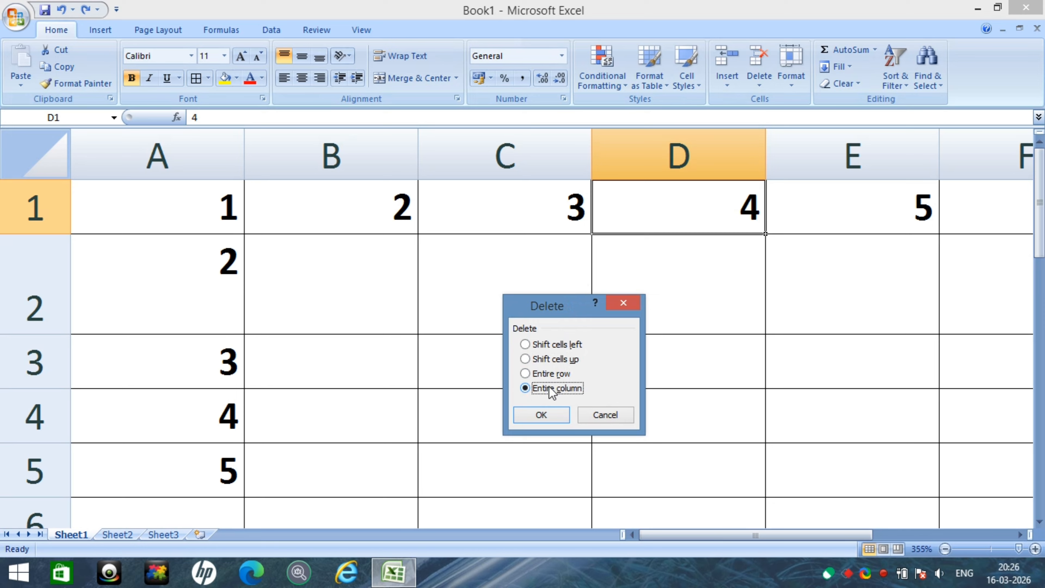
{"action": "key", "text": "Return"}
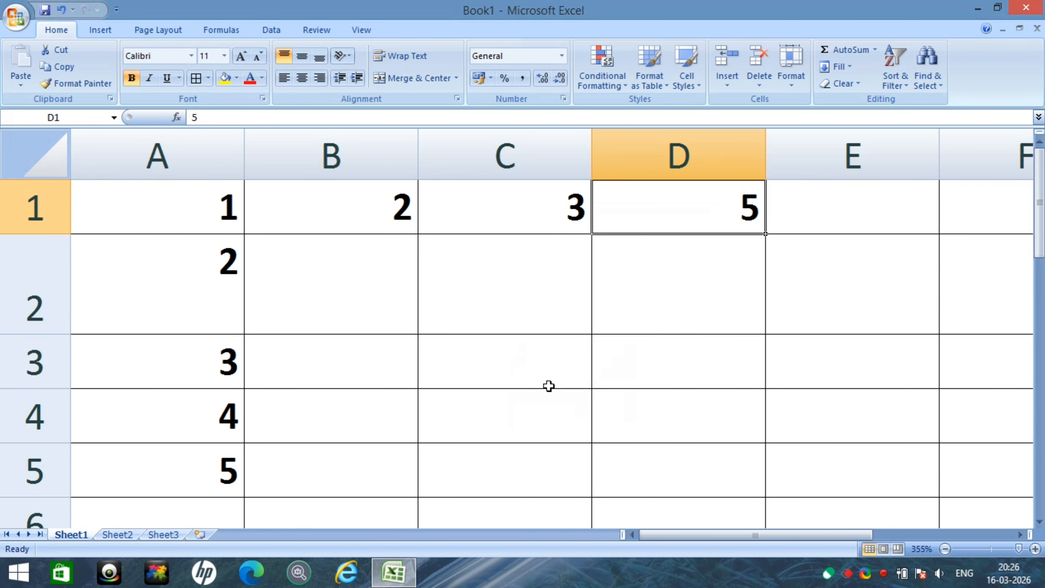
Step: Delete the entire row of cell A2 two times in succession
{"action": "left_click", "coordinate": [208, 312]}
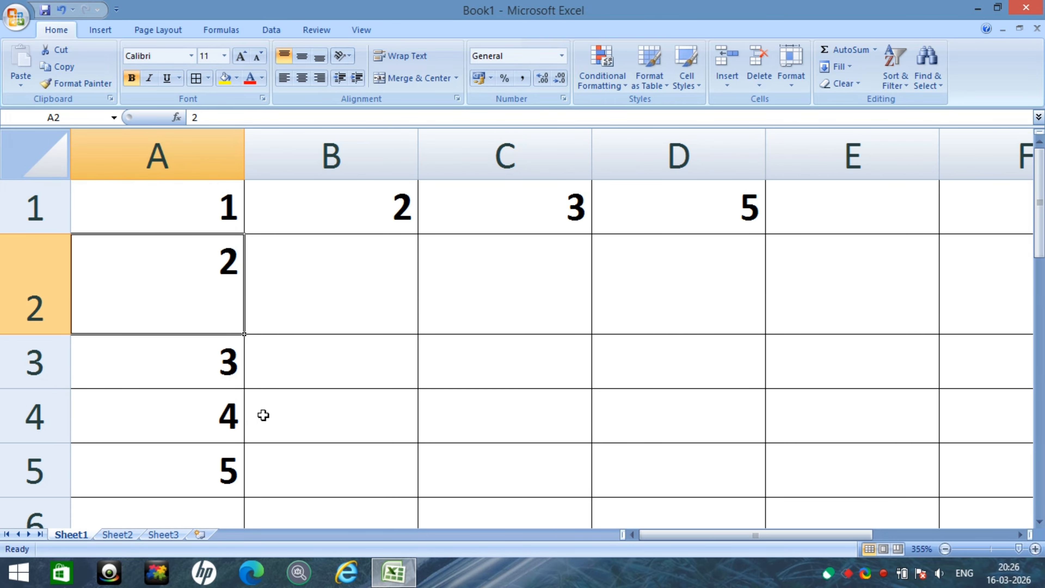
{"action": "key", "text": "Down"}
{"action": "key", "text": "Up"}
{"action": "key", "text": "ctrl+minus"}
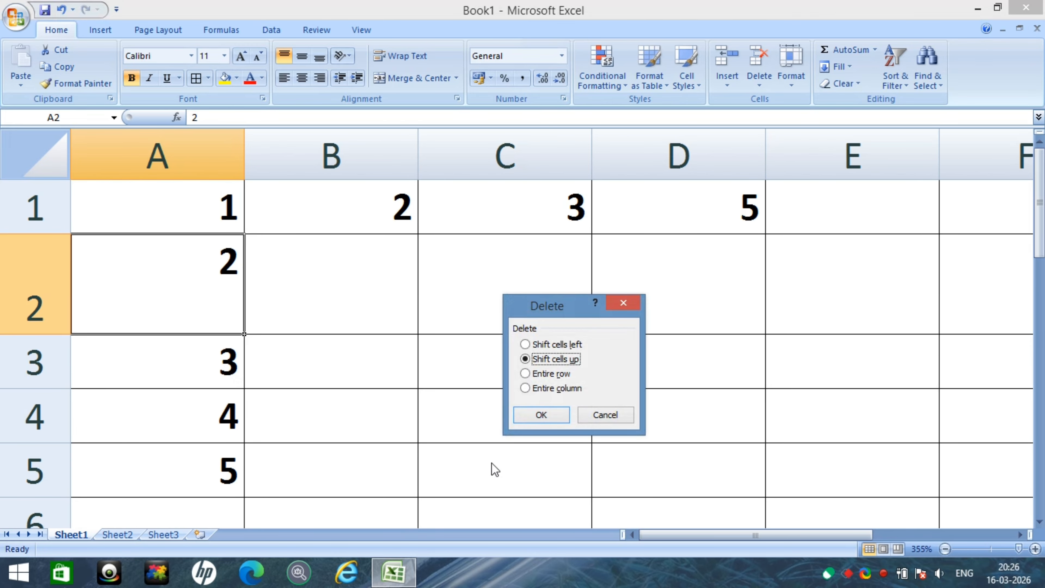
{"action": "left_click", "coordinate": [546, 380]}
{"action": "key", "text": "Return"}
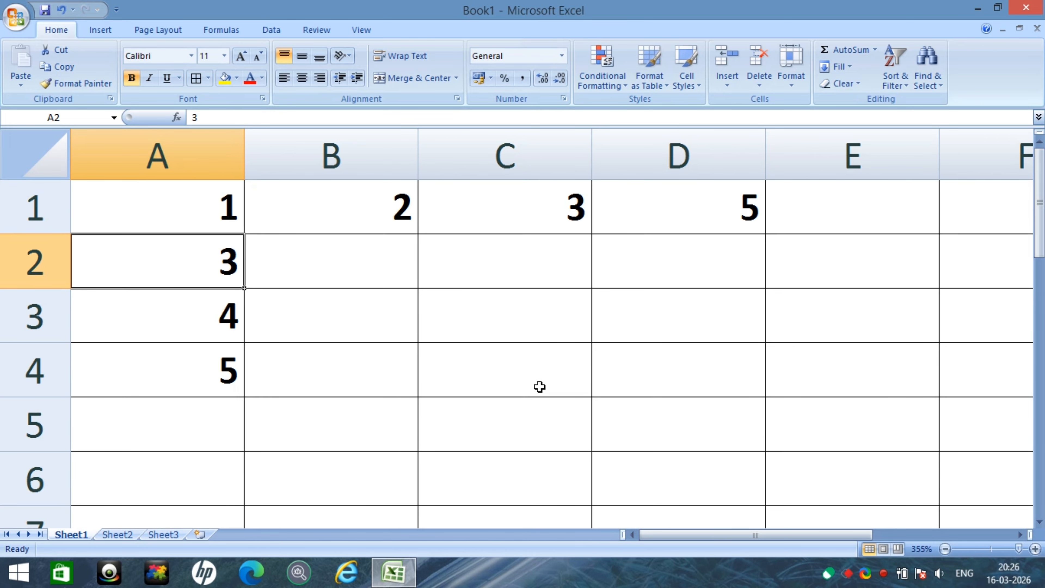
{"action": "key", "text": "ctrl+minus"}
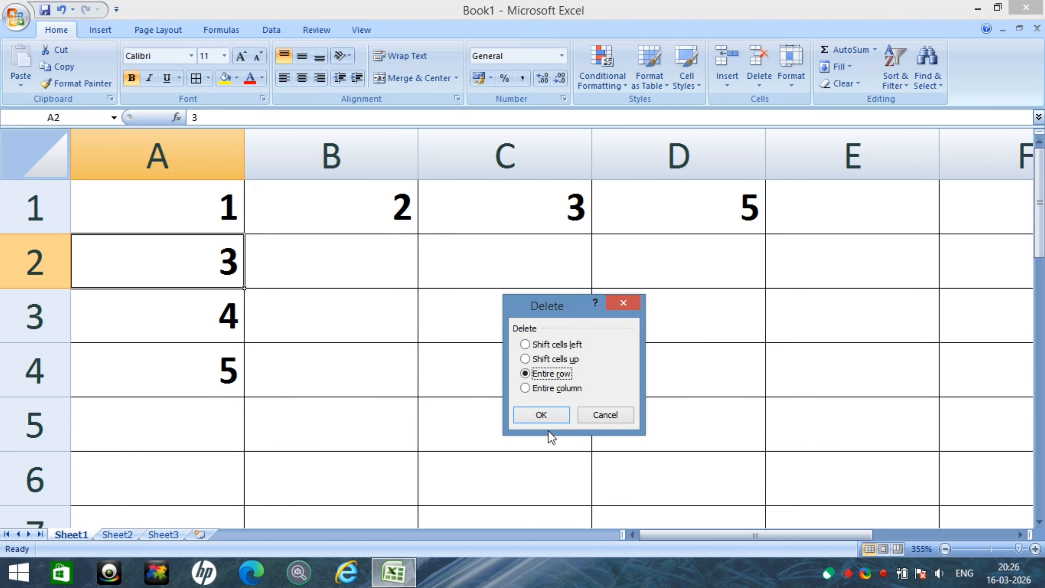
{"action": "key", "text": "Return"}
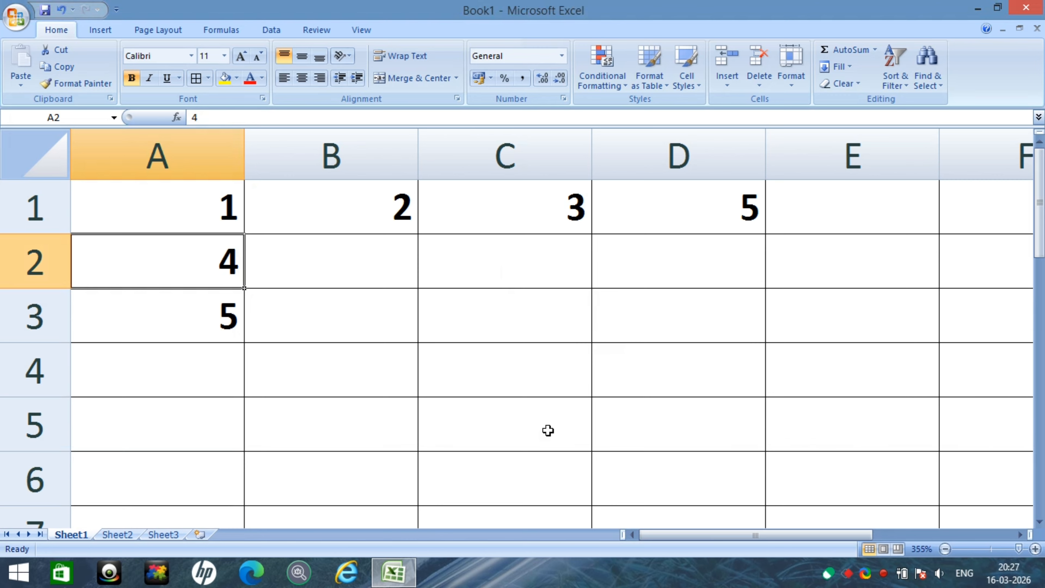
Step: Delete the entire column of cell B1, and cancel a second deletion started on the same cell
{"action": "left_click", "coordinate": [377, 217]}
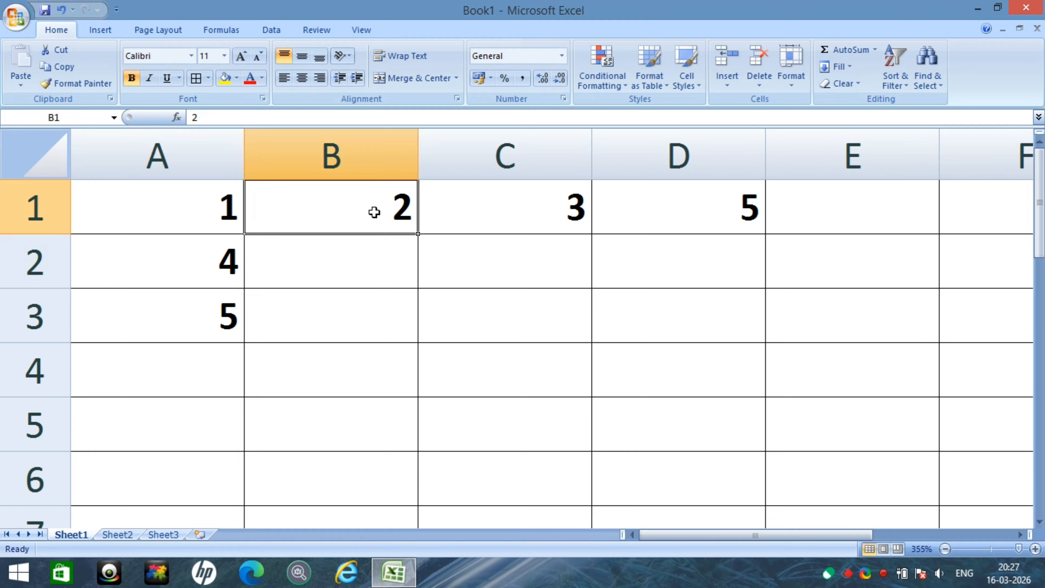
{"action": "left_click", "coordinate": [358, 346]}
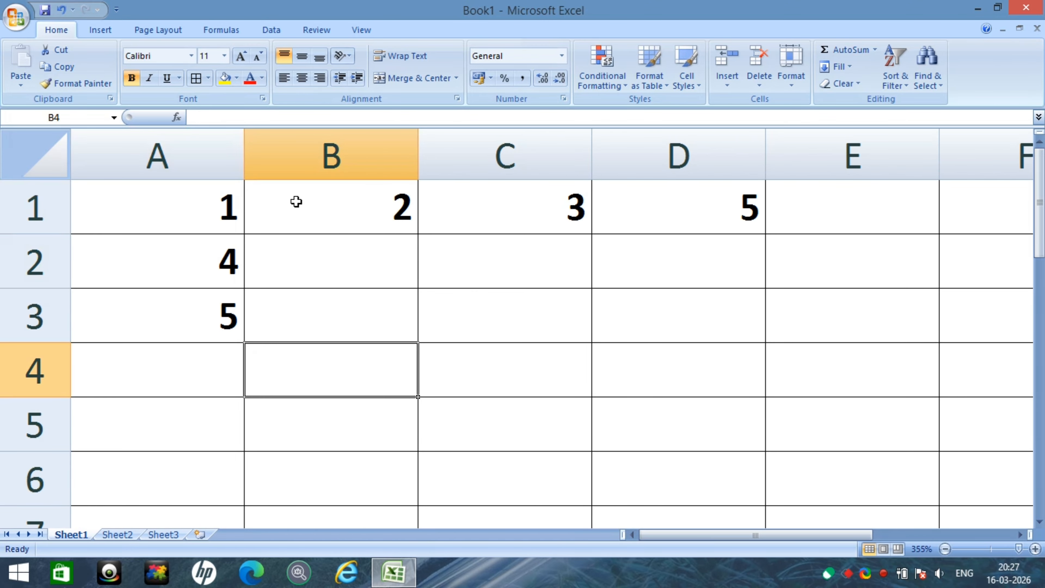
{"action": "left_click", "coordinate": [362, 209]}
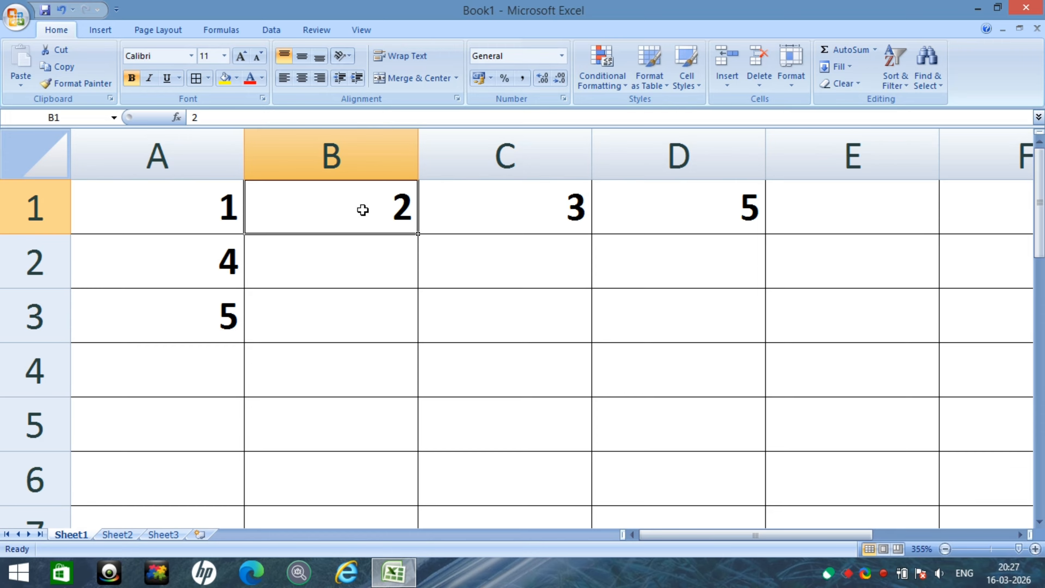
{"action": "key", "text": "ctrl+minus"}
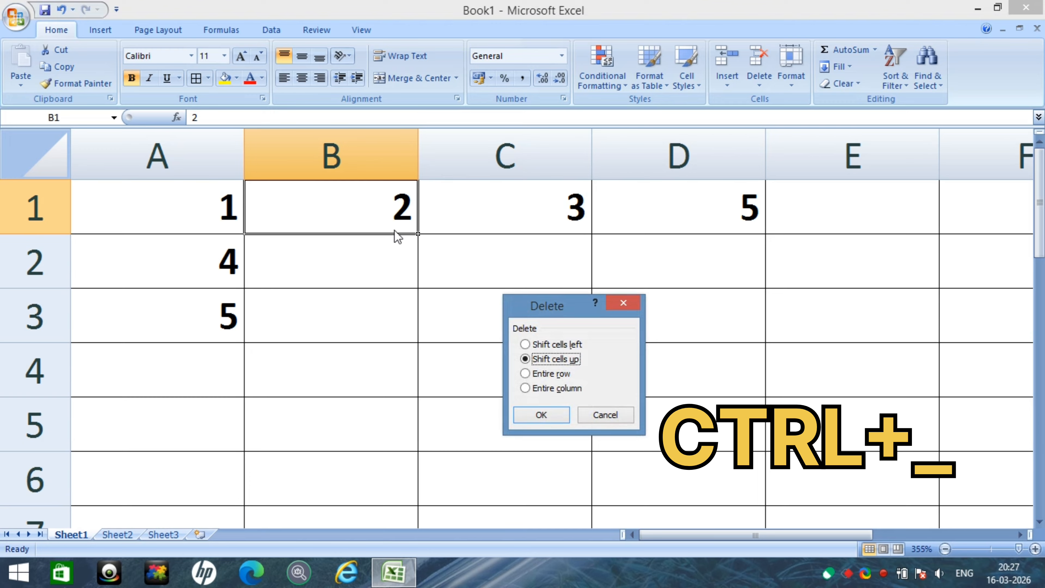
{"action": "left_click", "coordinate": [573, 390]}
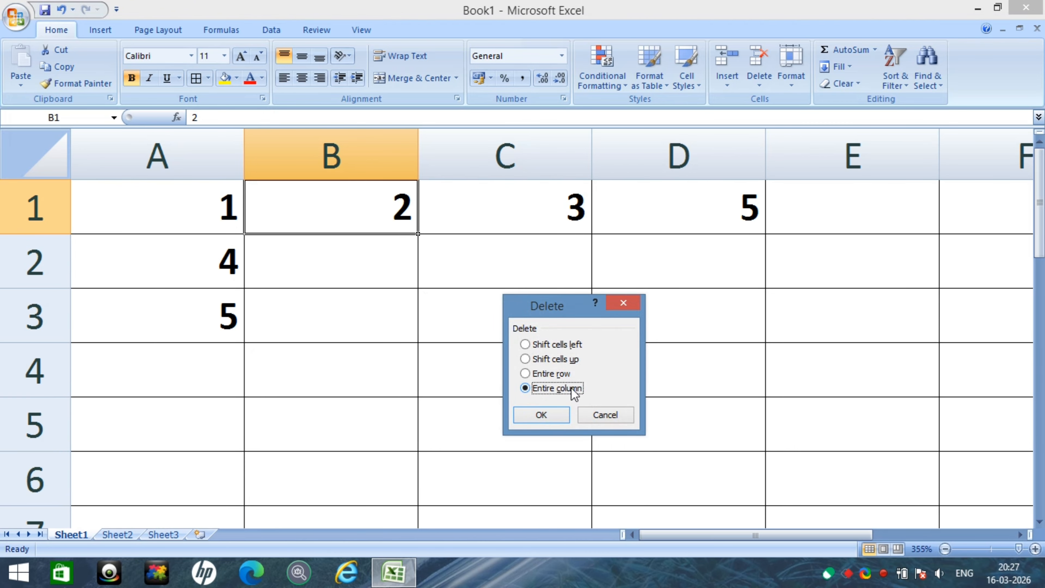
{"action": "key", "text": "Return"}
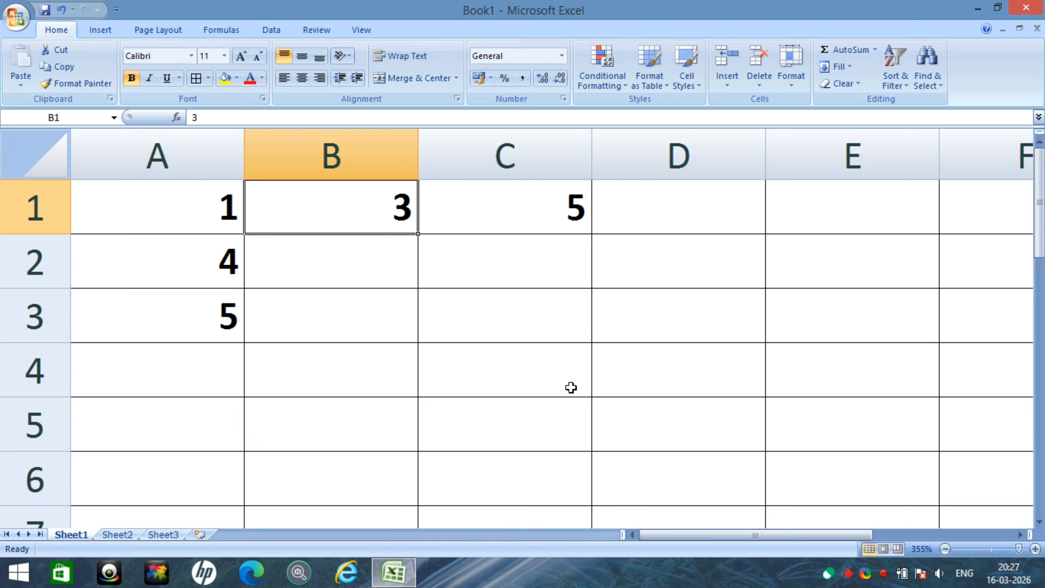
{"action": "key", "text": "ctrl+minus"}
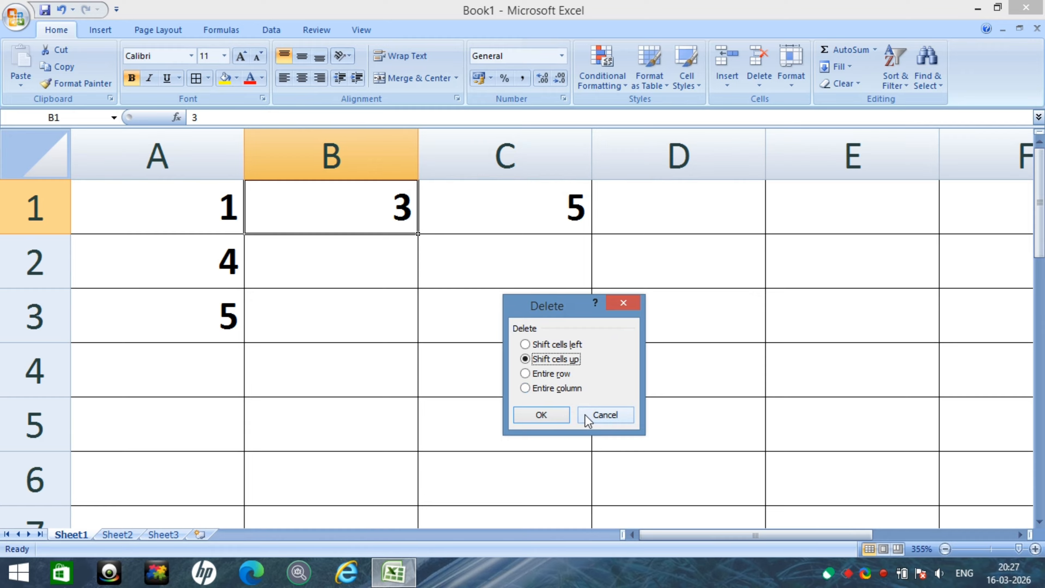
{"action": "left_click", "coordinate": [612, 415]}
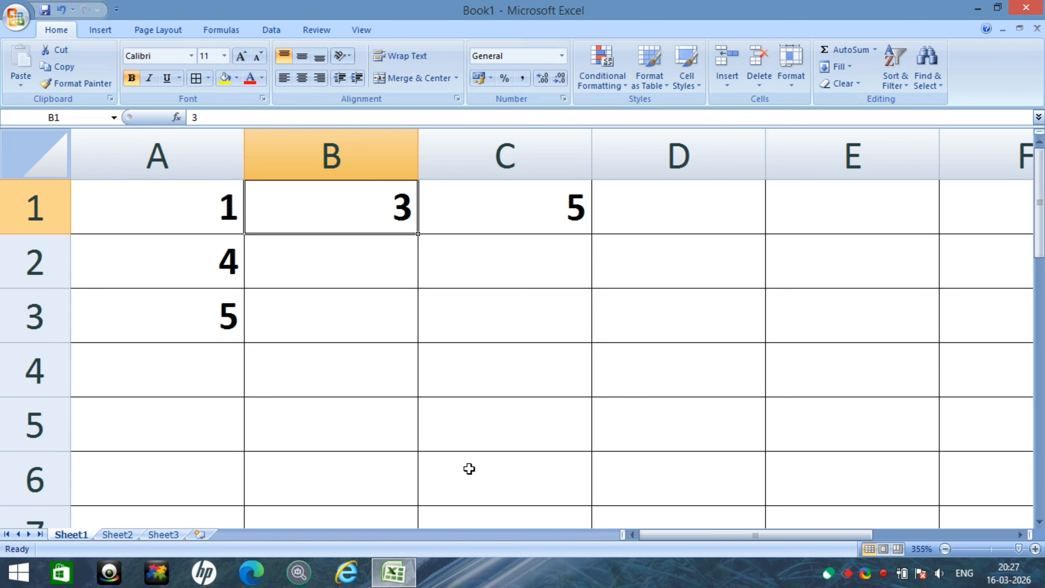
Step: Clear the contents of the whole data range A1:C3
{"action": "key", "text": "ctrl+a"}
{"action": "key", "text": "Delete"}
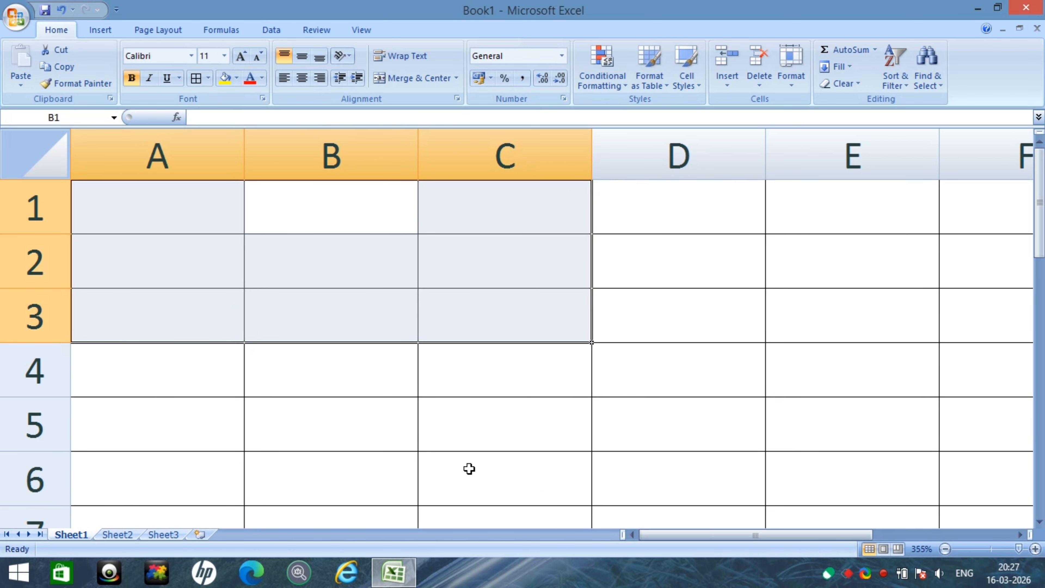
{"action": "key", "text": "Up"}
Step: Start and cancel a formula in cell B1, and open and close the Insert Function dialog from the empty cell
{"action": "type", "text": "="}
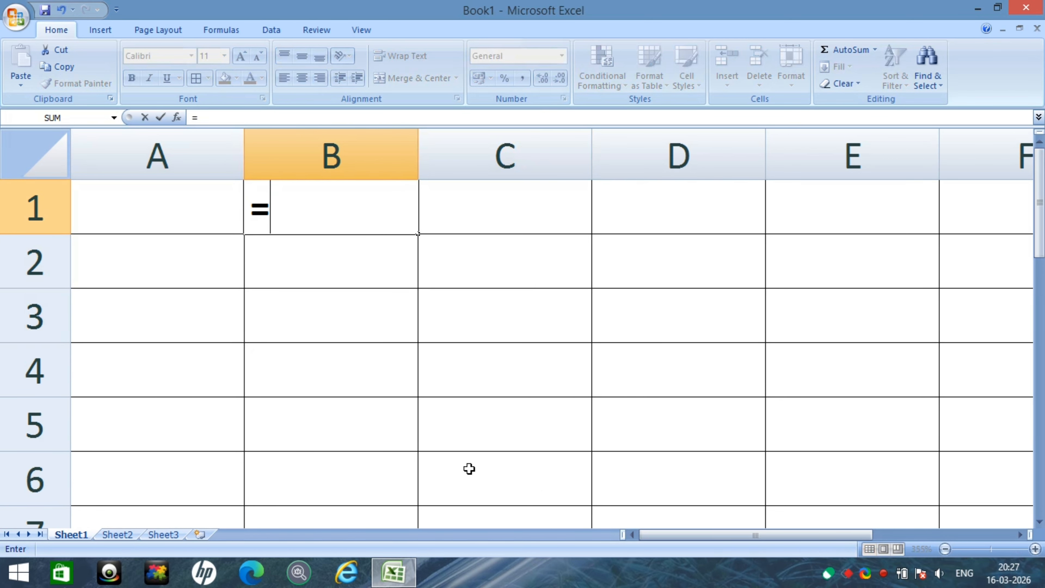
{"action": "key", "text": "Escape"}
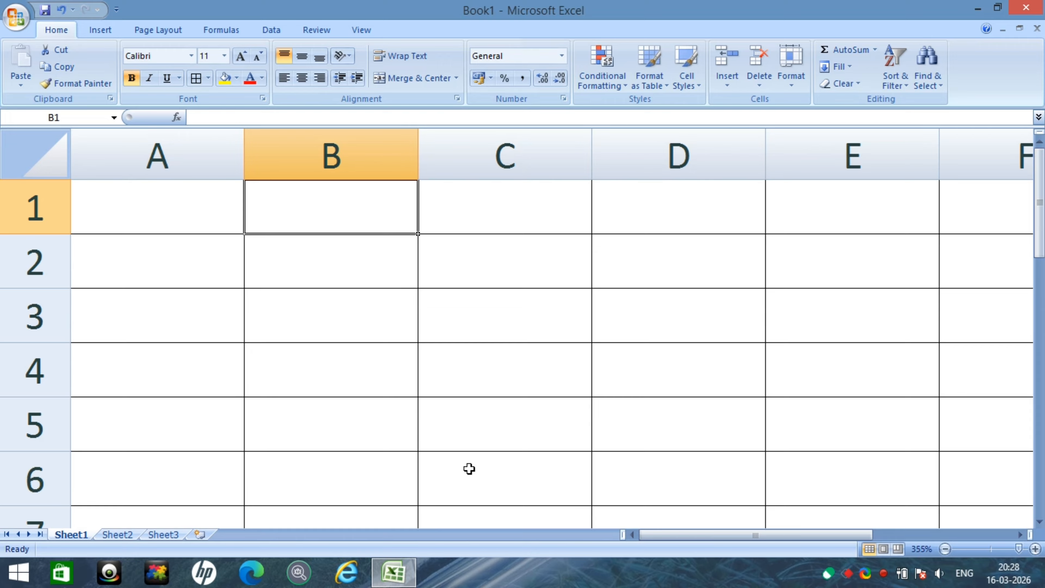
{"action": "key", "text": "shift+F3"}
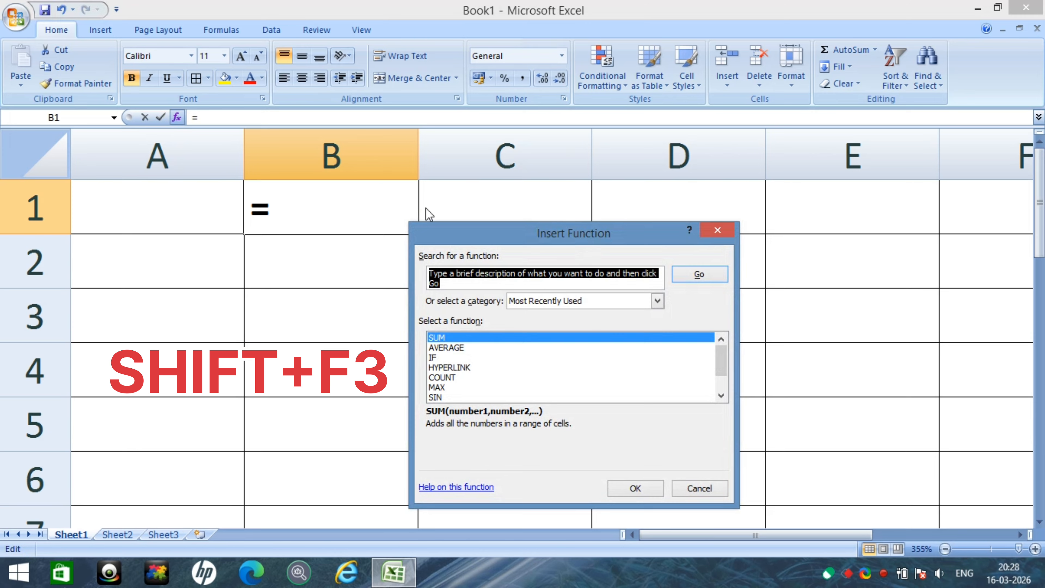
{"action": "left_click", "coordinate": [717, 230]}
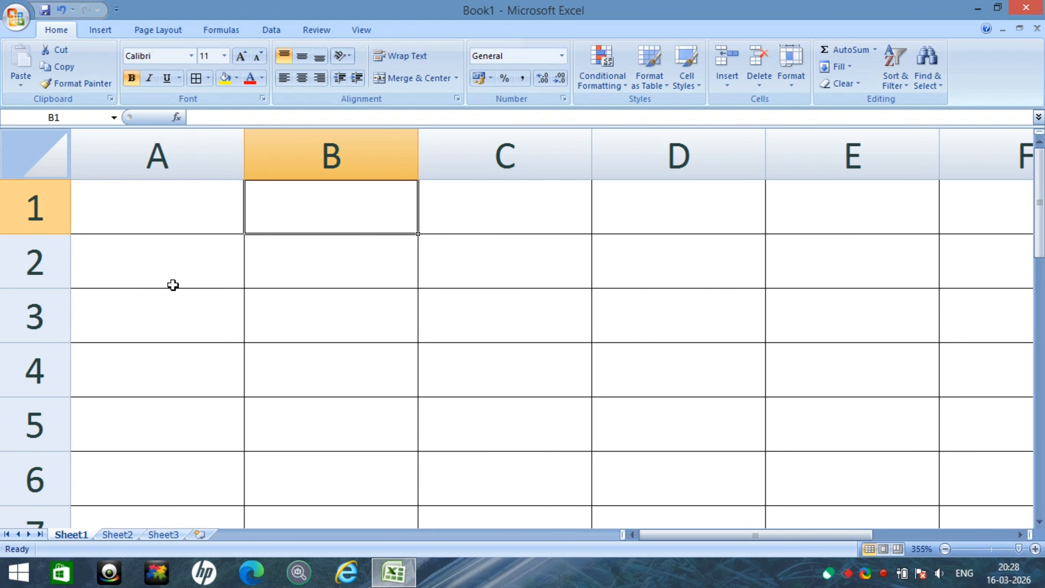
Step: Start and cancel a formula in B1 twice, and display the Insert Function dialog again before dismissing it
{"action": "type", "text": "="}
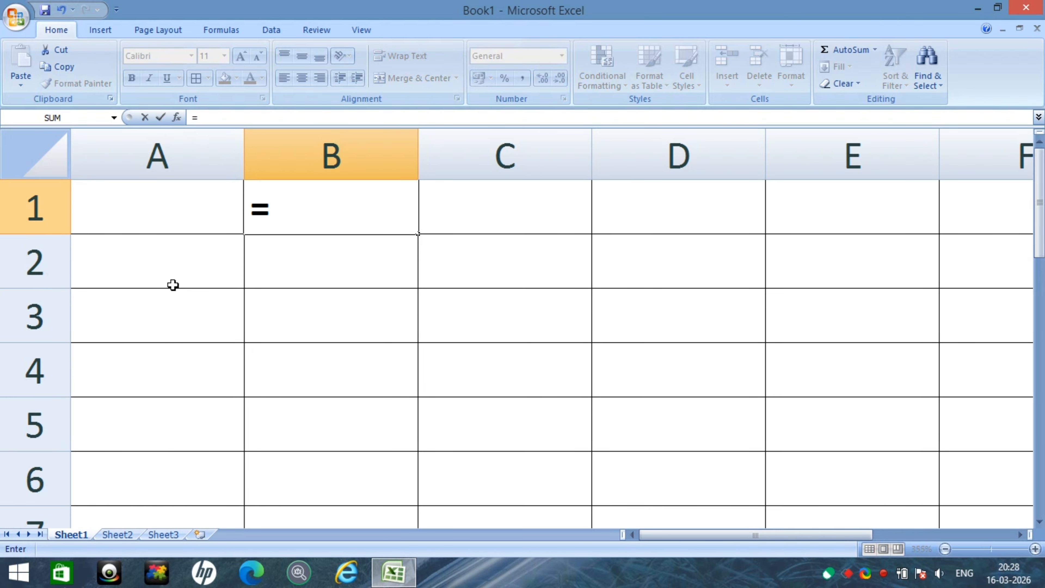
{"action": "key", "text": "Escape"}
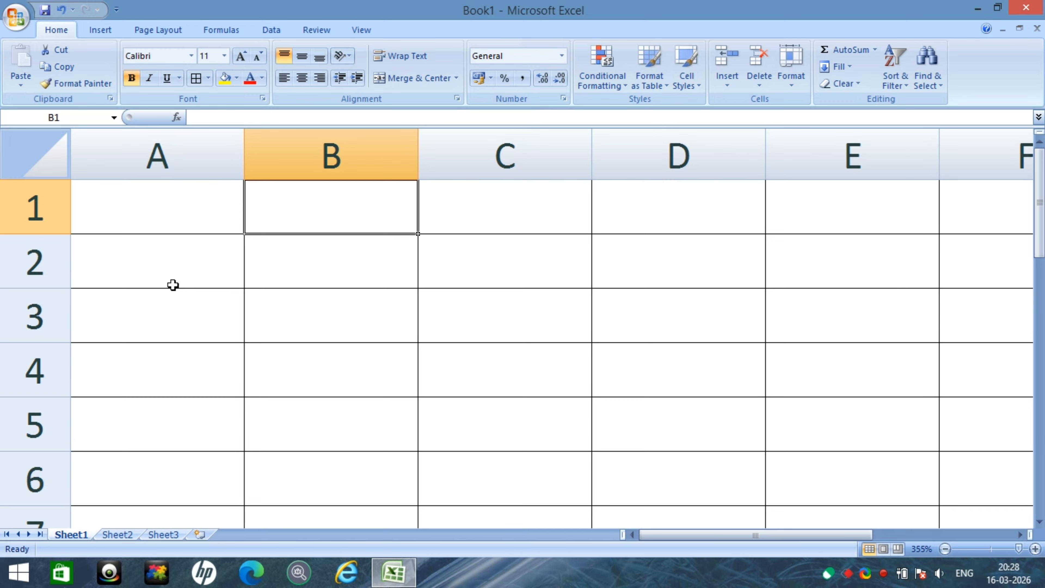
{"action": "type", "text": "="}
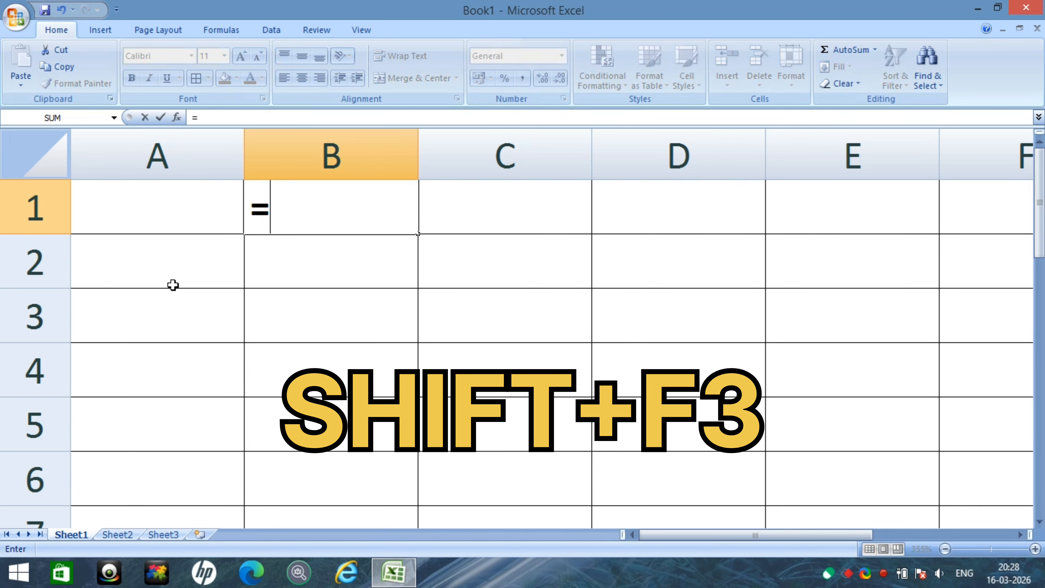
{"action": "key", "text": "Escape"}
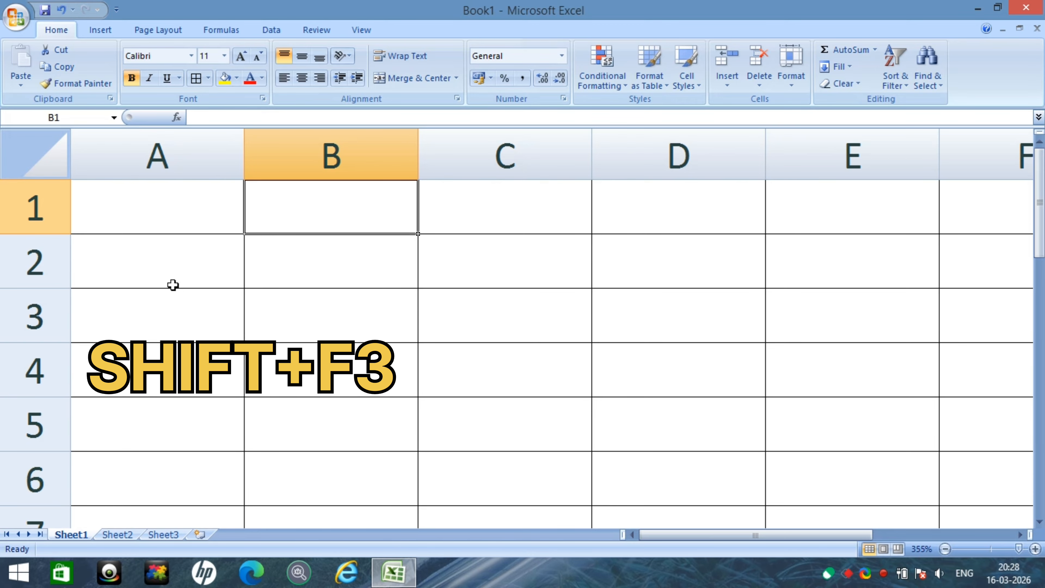
{"action": "key", "text": "shift+F3"}
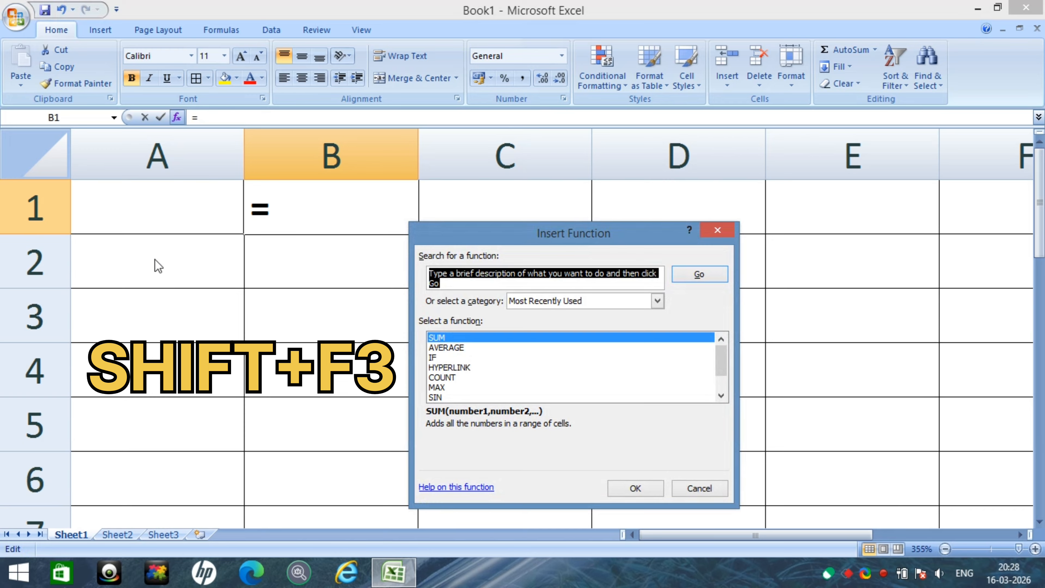
{"action": "key", "text": "Escape"}
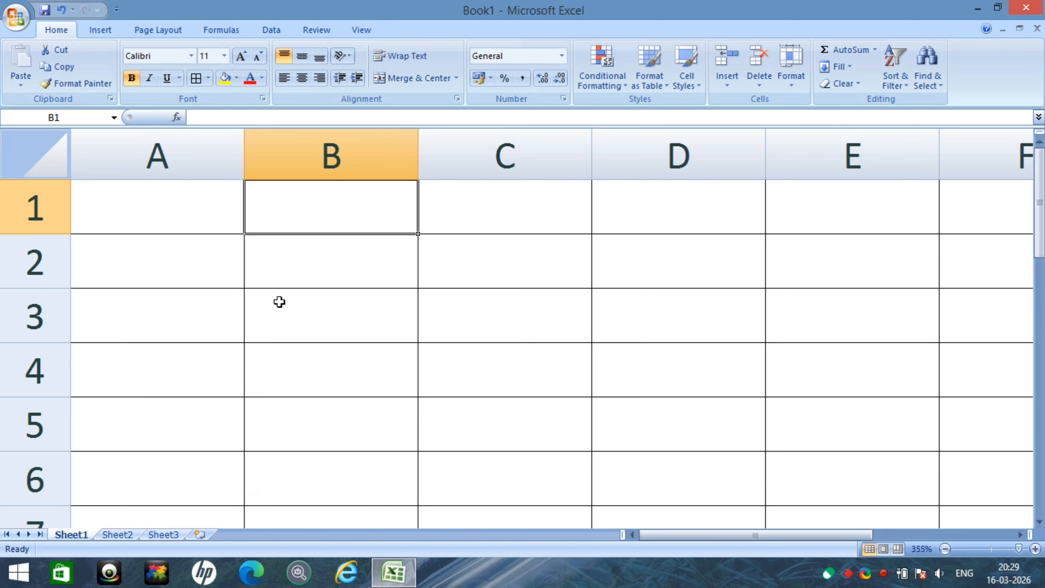
Step: Begin a formula with = in B1, bring up Insert Function from it, and close the dialog without inserting anything
{"action": "type", "text": "="}
{"action": "key", "text": "shift+F3"}
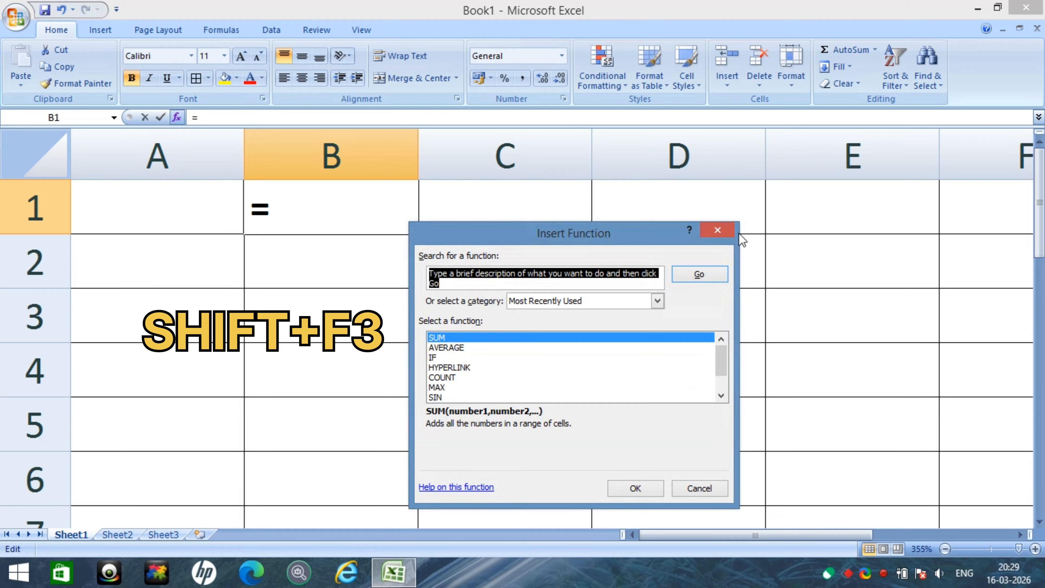
{"action": "left_click", "coordinate": [720, 231]}
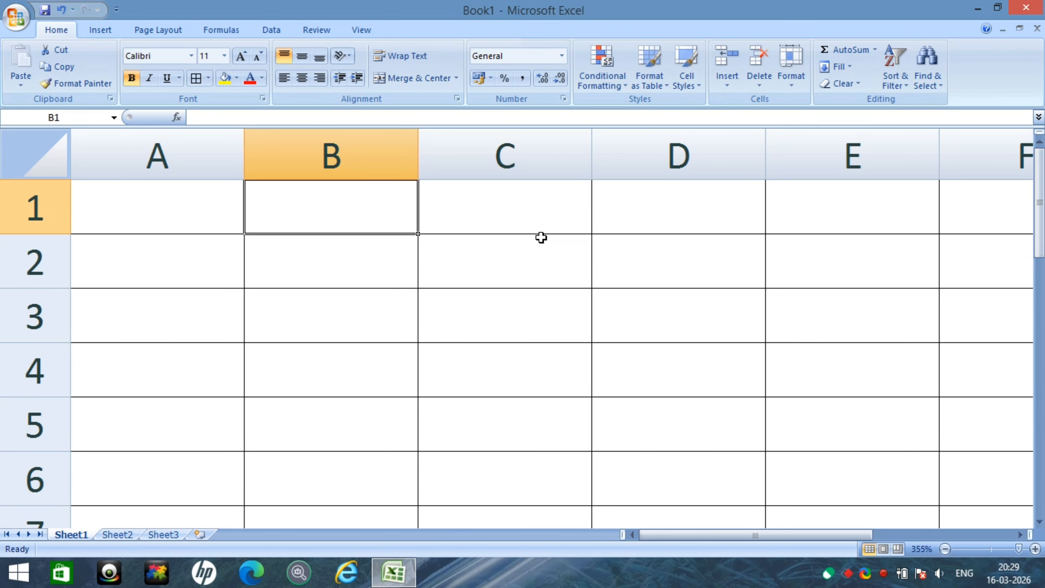
Step: Open cell B3 for in-cell editing and leave it, and put cell B2 into edit mode twice
{"action": "left_click", "coordinate": [389, 296]}
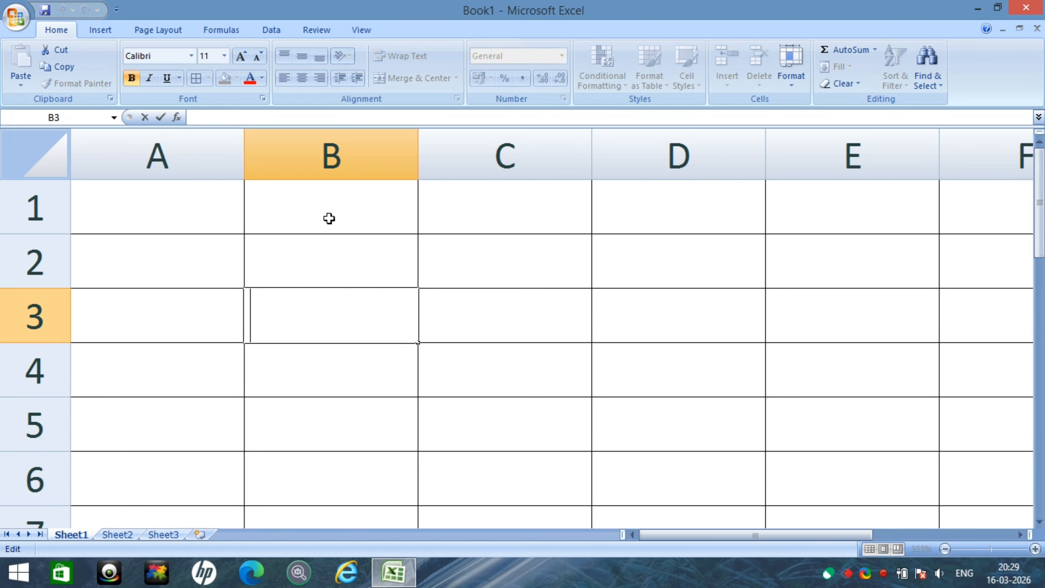
{"action": "left_click", "coordinate": [513, 300]}
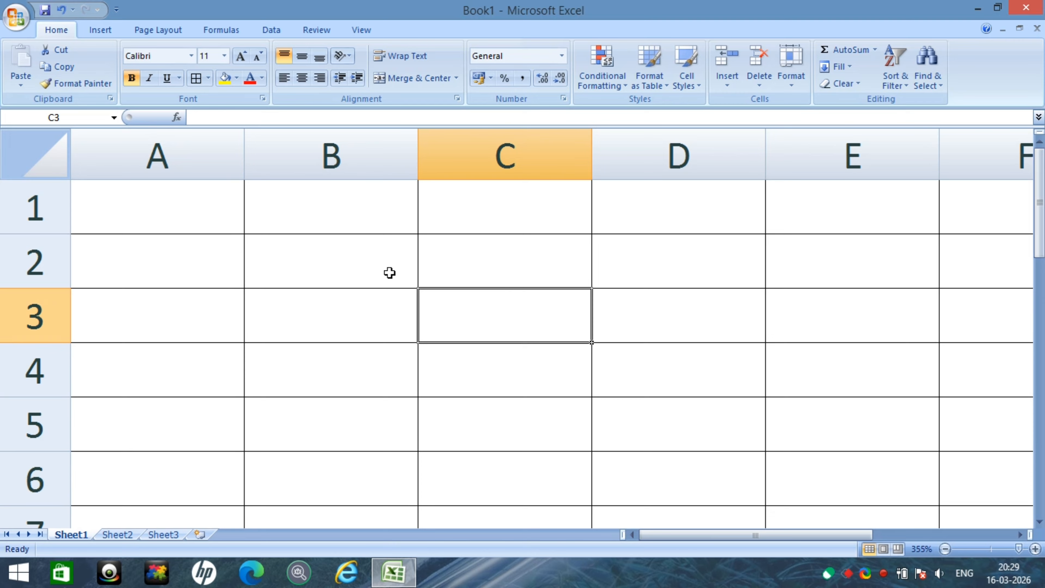
{"action": "left_click", "coordinate": [364, 275]}
{"action": "double_click", "coordinate": [355, 258]}
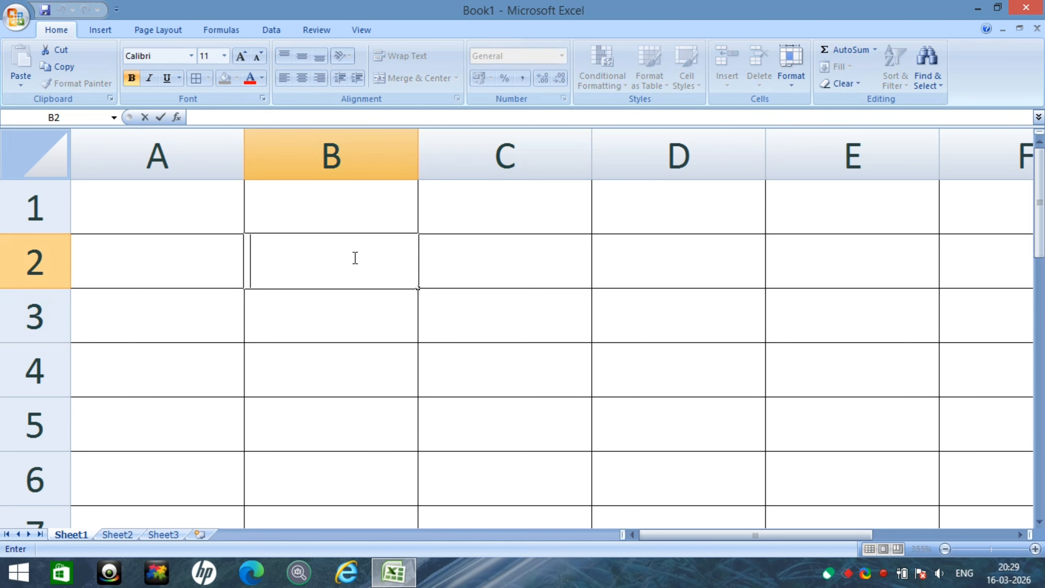
{"action": "left_click", "coordinate": [456, 282]}
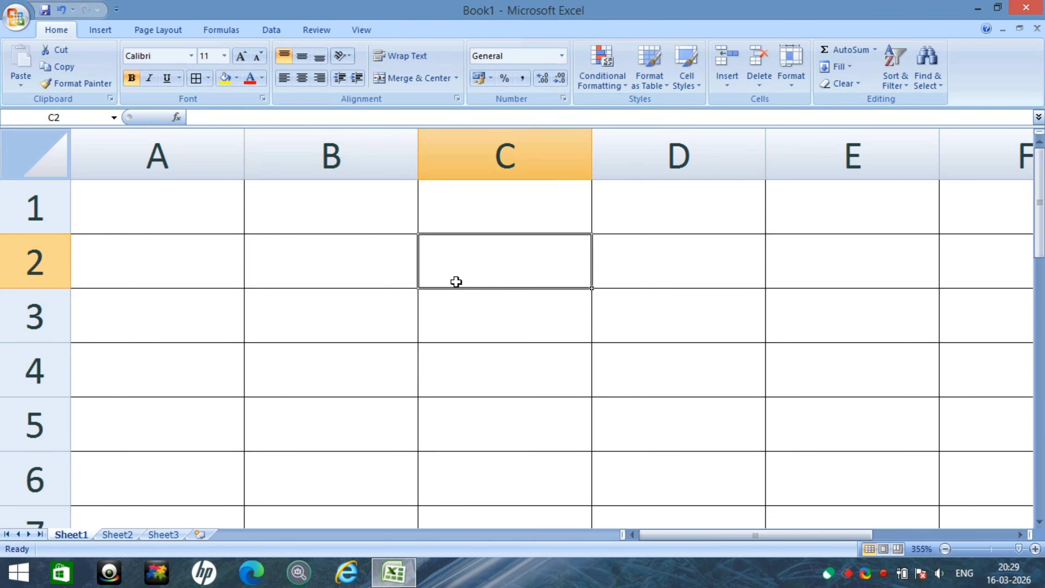
{"action": "left_click", "coordinate": [364, 265]}
{"action": "double_click", "coordinate": [363, 263]}
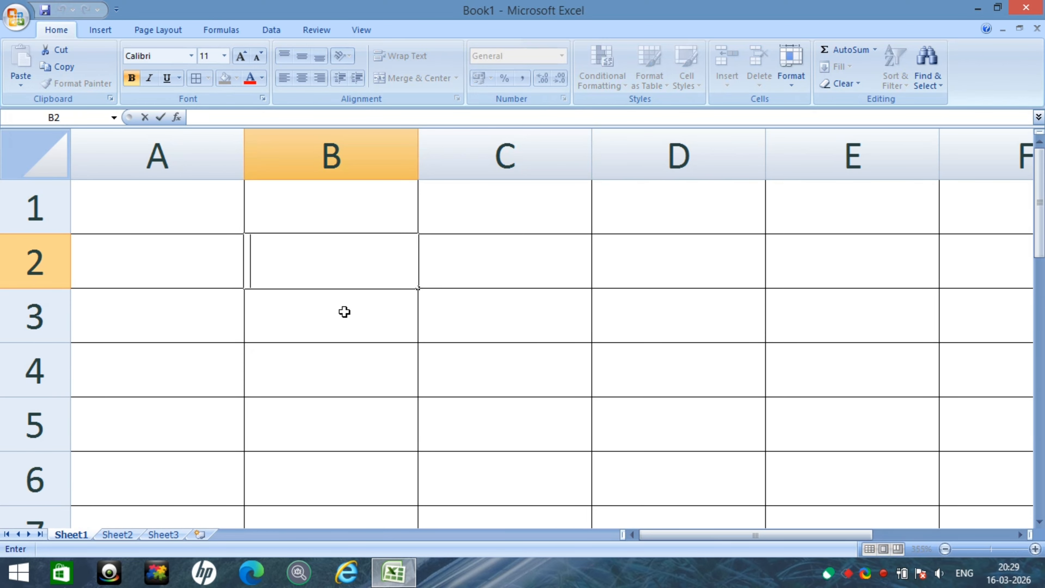
Step: Put cell B4 into in-cell editing and cancel it, and open B2 for editing and leave it by selecting B3
{"action": "left_click", "coordinate": [362, 357]}
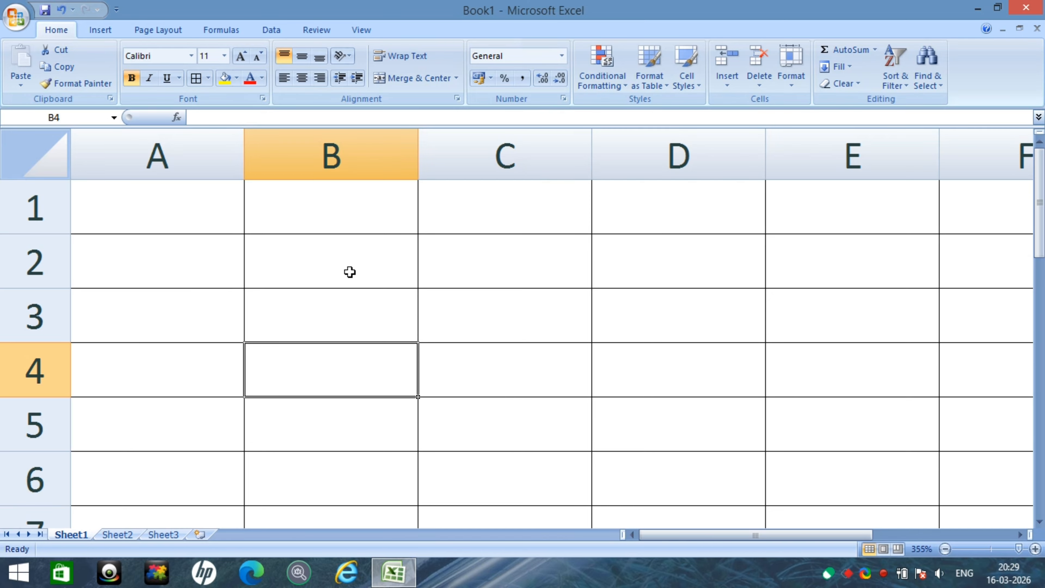
{"action": "key", "text": "F2"}
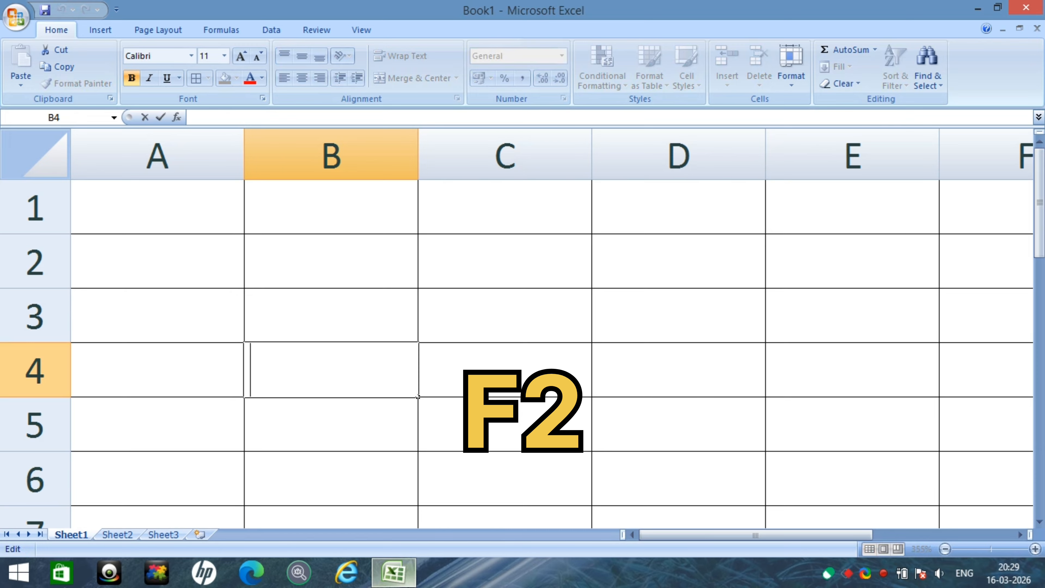
{"action": "key", "text": "Escape"}
{"action": "mouse_move", "coordinate": [443, 552]}
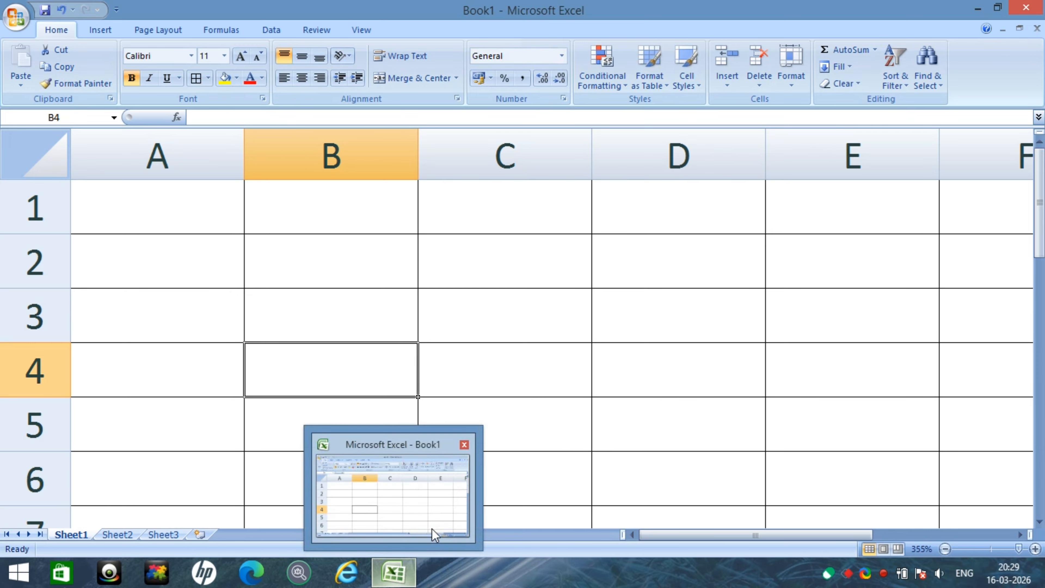
{"action": "left_click", "coordinate": [373, 282]}
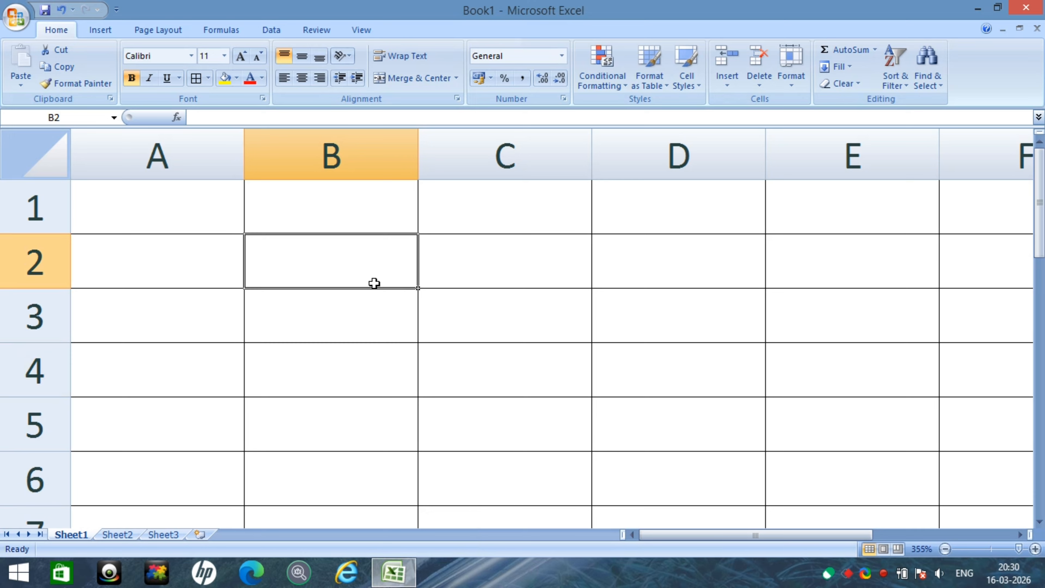
{"action": "key", "text": "F2"}
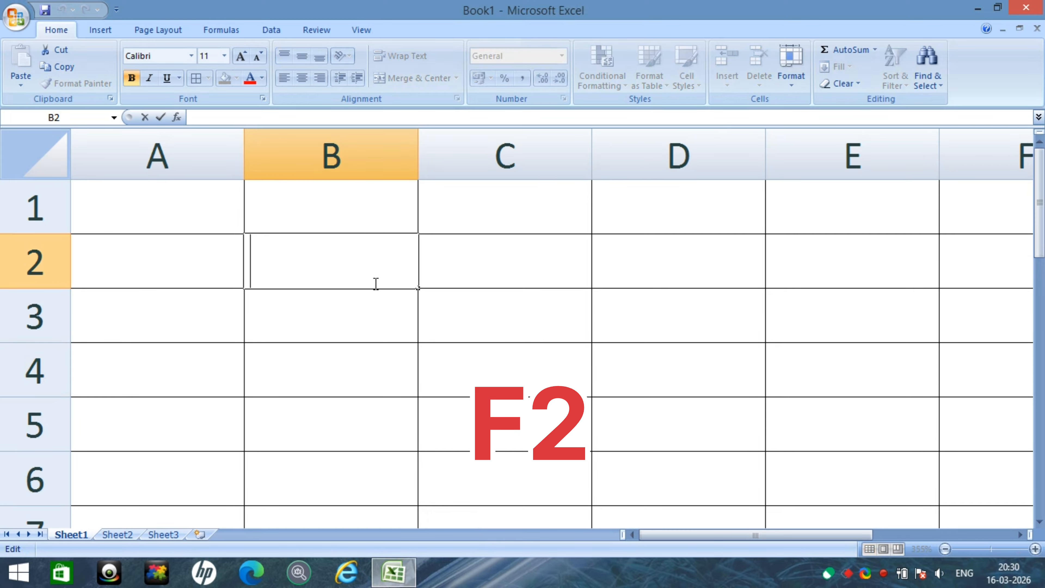
{"action": "left_click", "coordinate": [354, 336]}
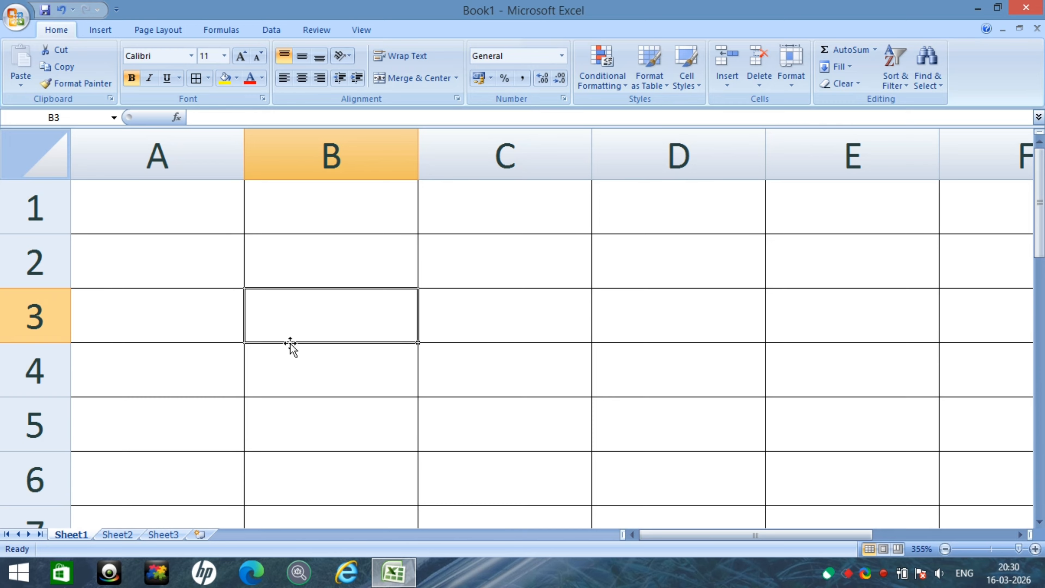
Step: Select a block of cells from A1 across to column C, select a larger one across to column D, and return to cell C4
{"action": "left_click", "coordinate": [145, 210]}
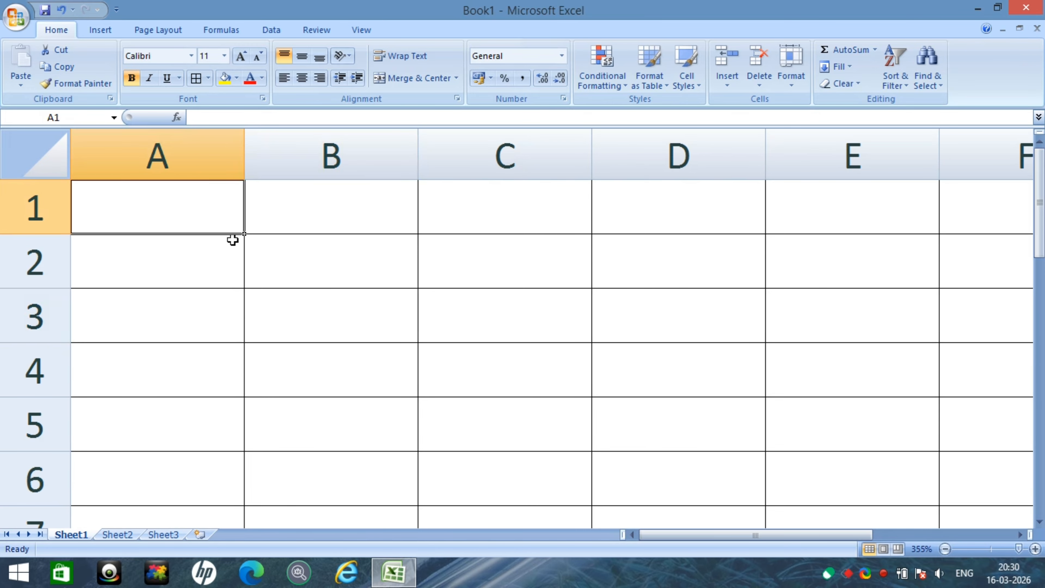
{"action": "left_click_drag", "start_coordinate": [231, 228], "coordinate": [465, 325]}
{"action": "left_click", "coordinate": [310, 319]}
{"action": "left_click_drag", "start_coordinate": [150, 226], "coordinate": [730, 399]}
{"action": "left_click", "coordinate": [522, 344]}
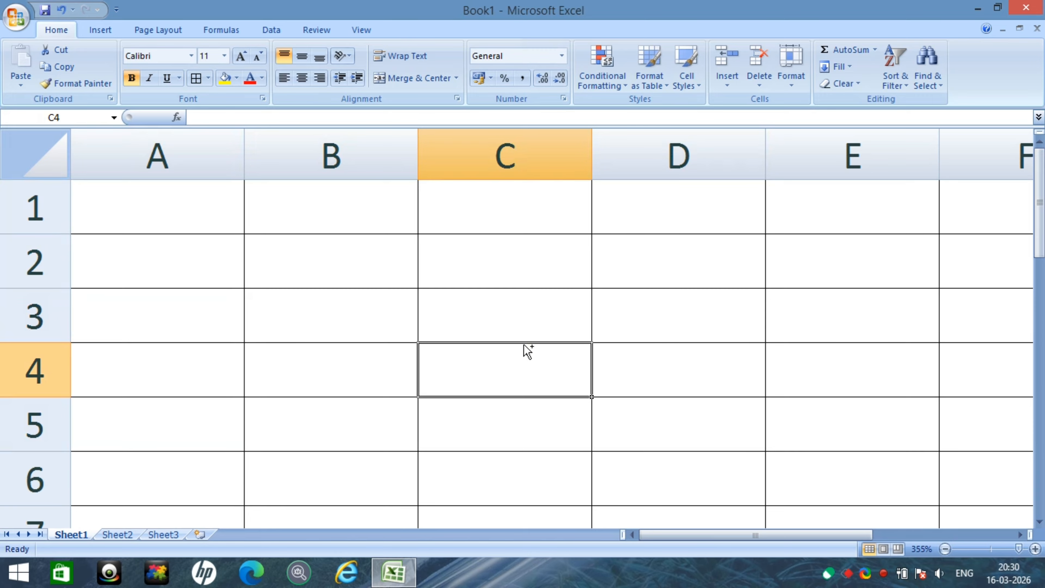
Step: Select the entire worksheet three times with C4 as the active cell, clearing the selection between attempts
{"action": "key", "text": "ctrl+a"}
{"action": "left_click", "coordinate": [320, 264]}
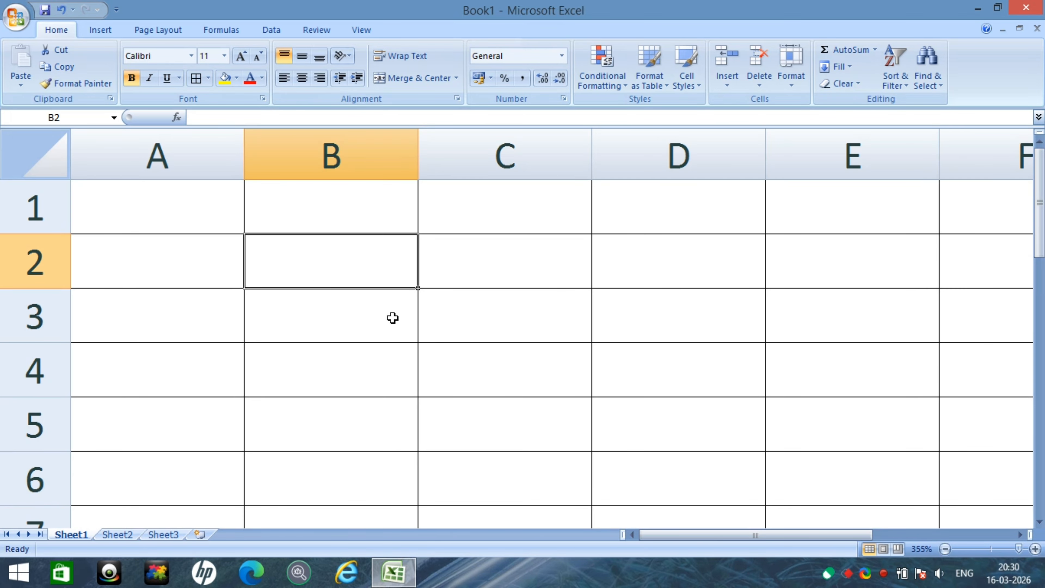
{"action": "left_click", "coordinate": [582, 347]}
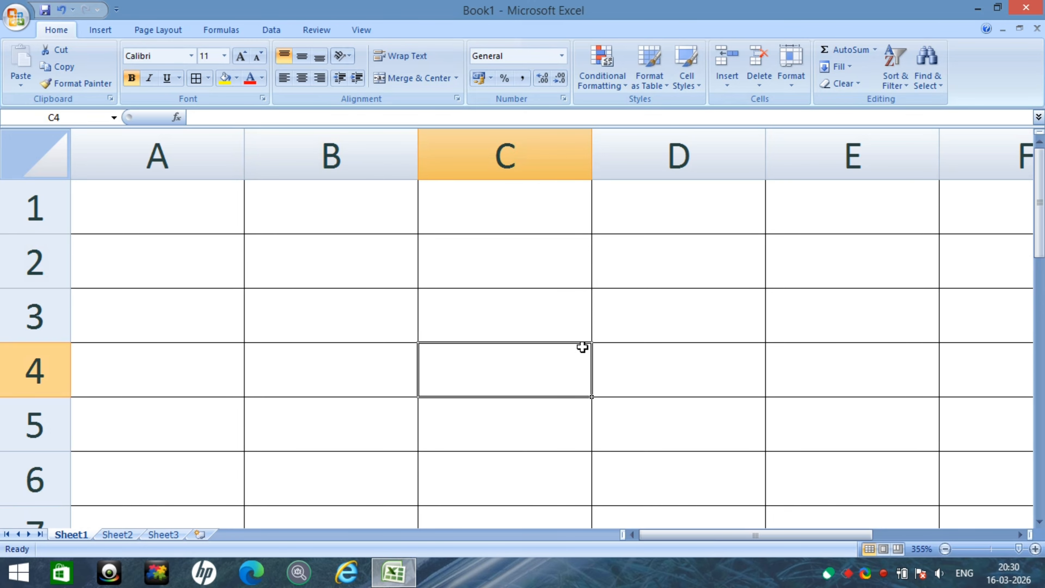
{"action": "key", "text": "ctrl+a"}
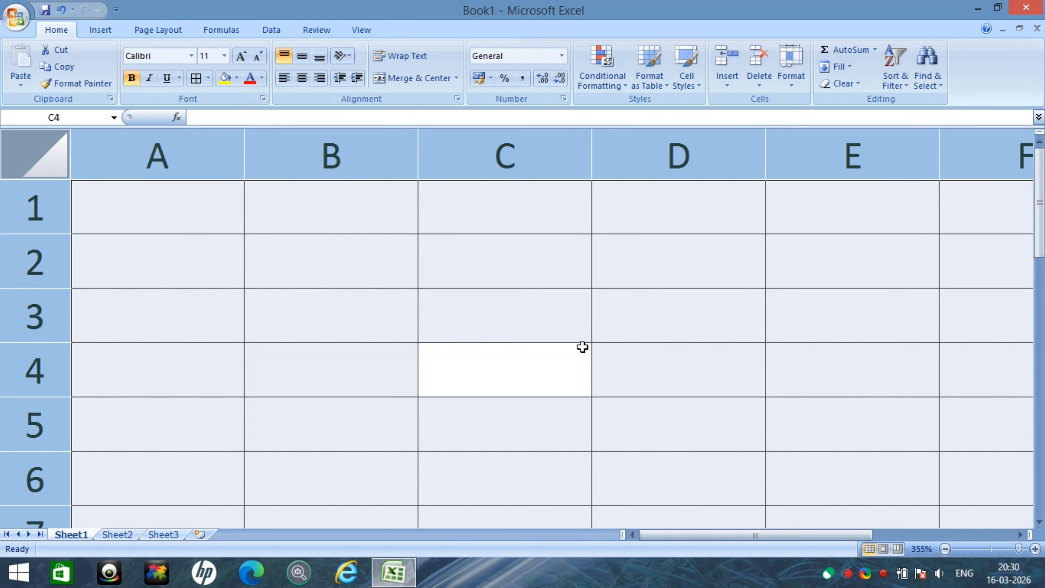
{"action": "left_click", "coordinate": [565, 347]}
{"action": "key", "text": "ctrl+a"}
Step: Select the whole sheet from cell C3, clear the selection, and select all cells from C3 again
{"action": "left_click", "coordinate": [553, 316]}
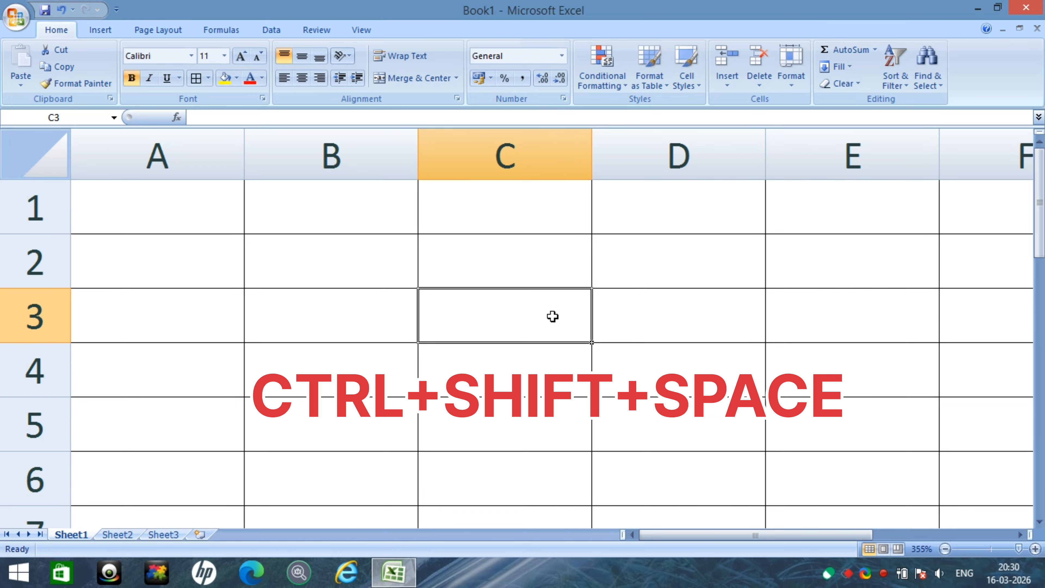
{"action": "key", "text": "ctrl+shift+space"}
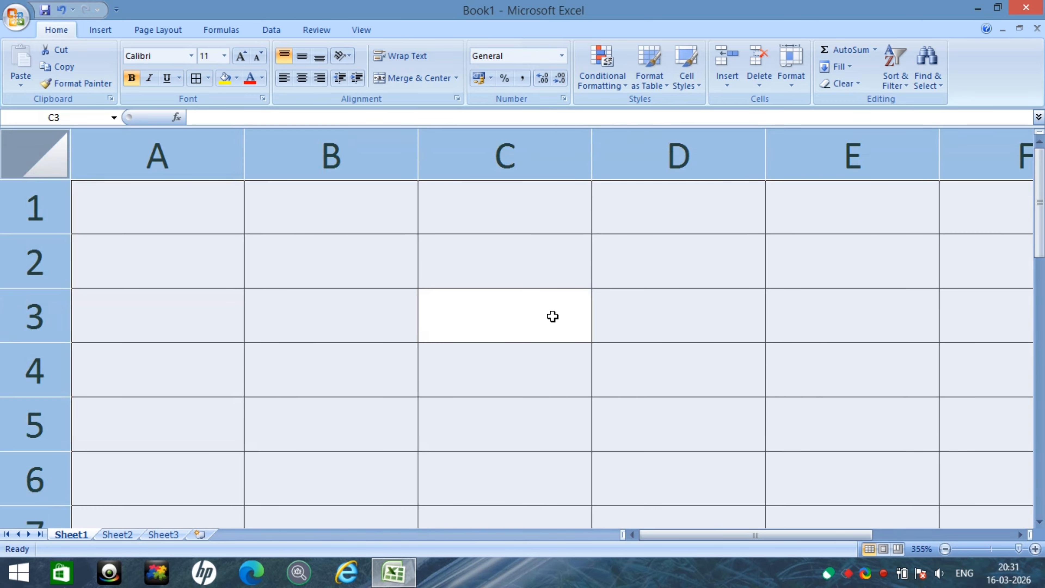
{"action": "left_click", "coordinate": [552, 316]}
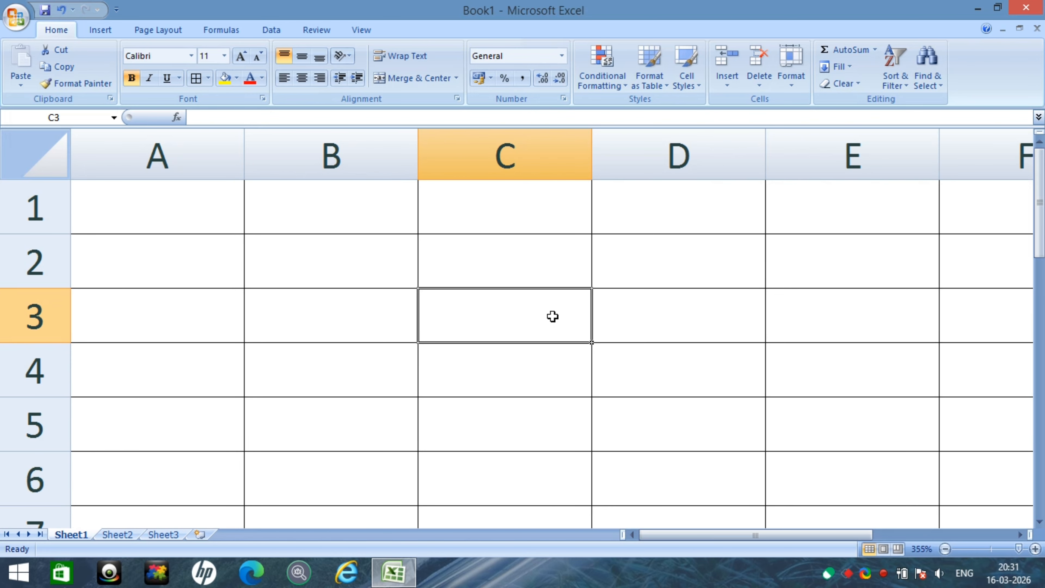
{"action": "key", "text": "ctrl+shift+space"}
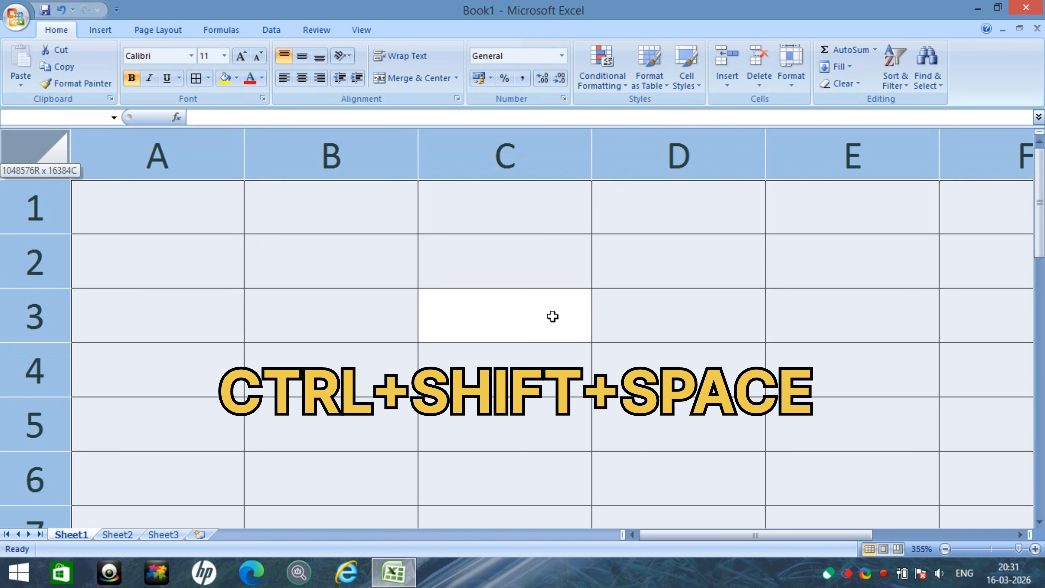